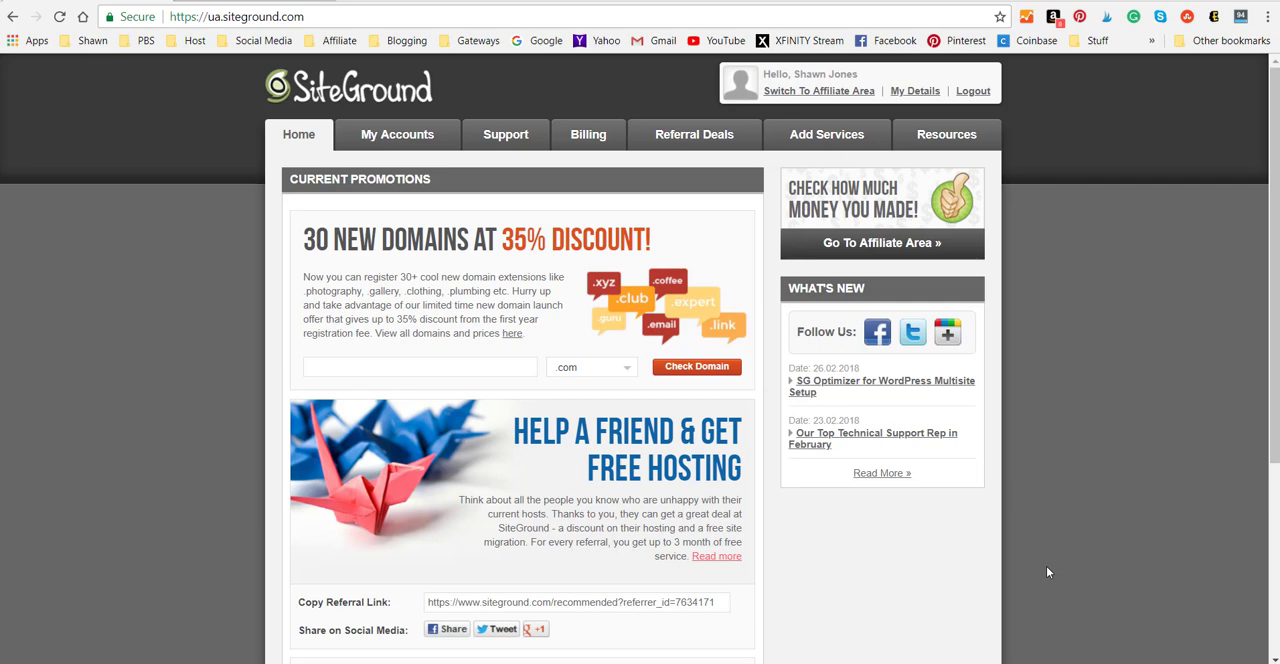
Open the cPanel of the pbsmarket.com hosting account and launch its WordPress autoinstaller.
left_click(368, 141)
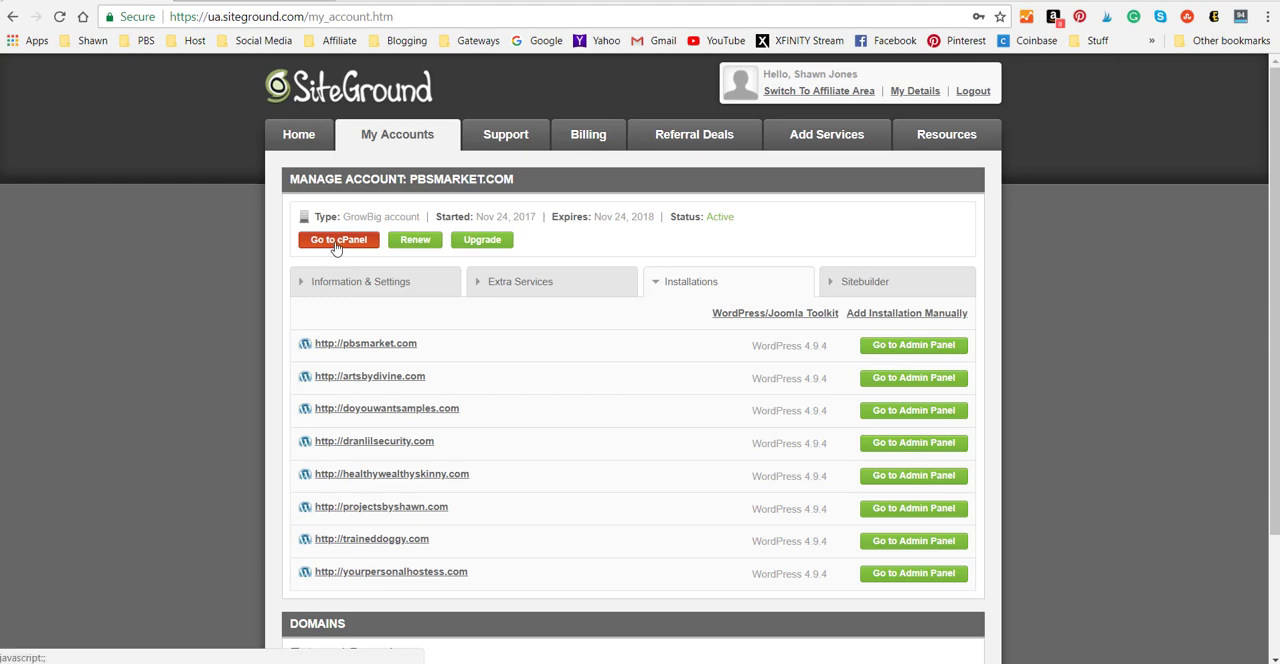
left_click(336, 241)
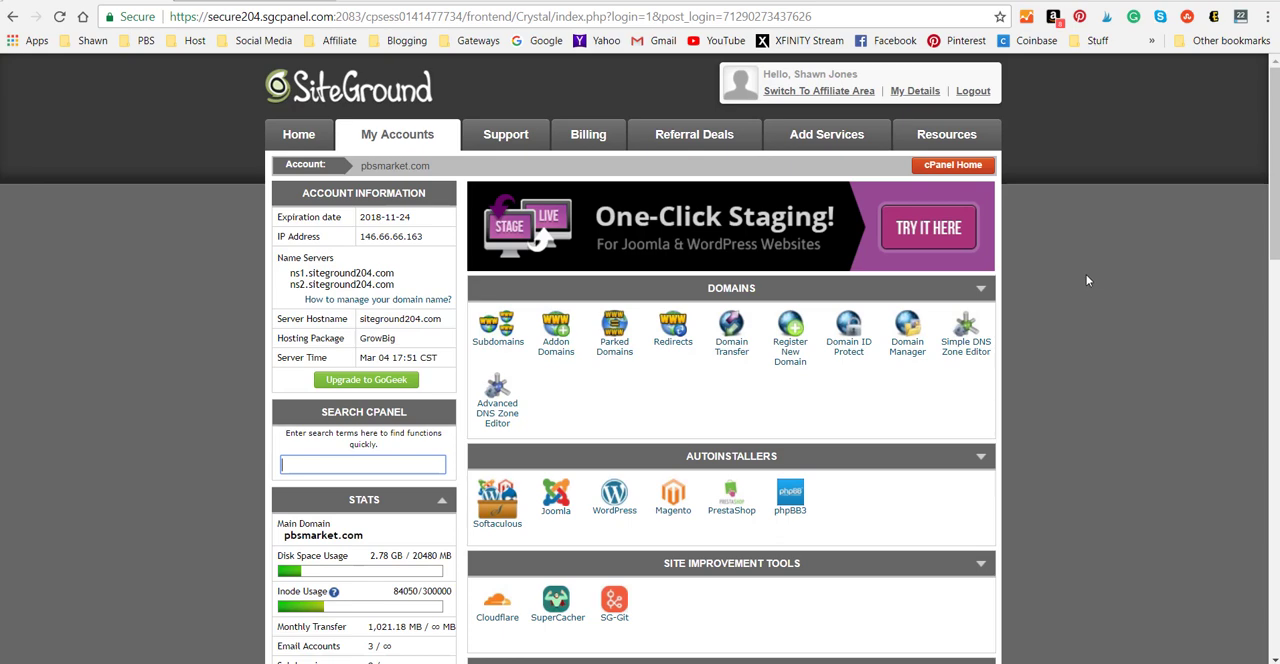
scroll(1088, 275, "down", 1)
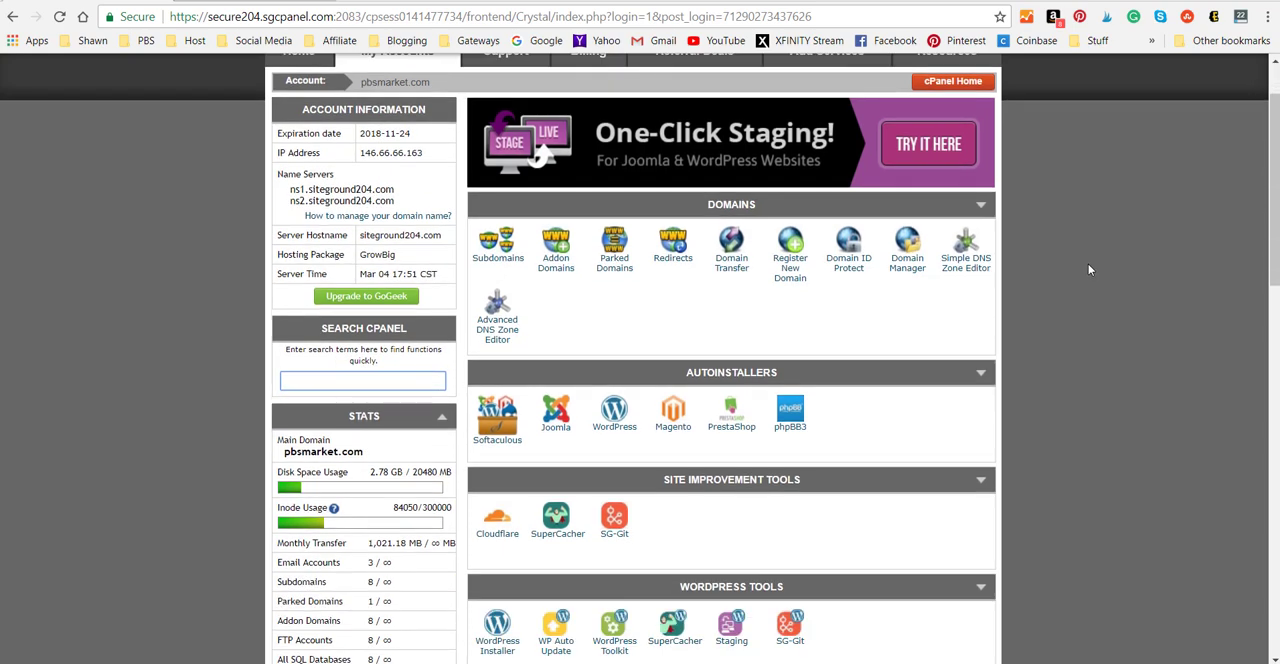
scroll(1090, 270, "down", 1)
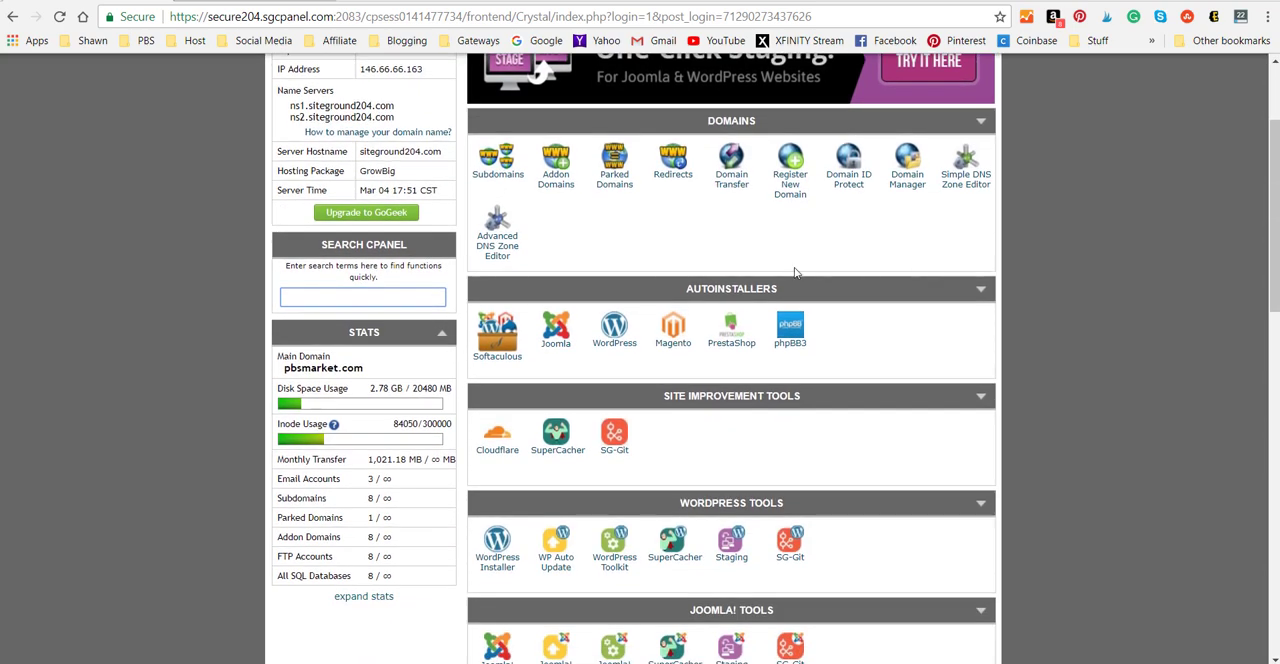
left_click(610, 348)
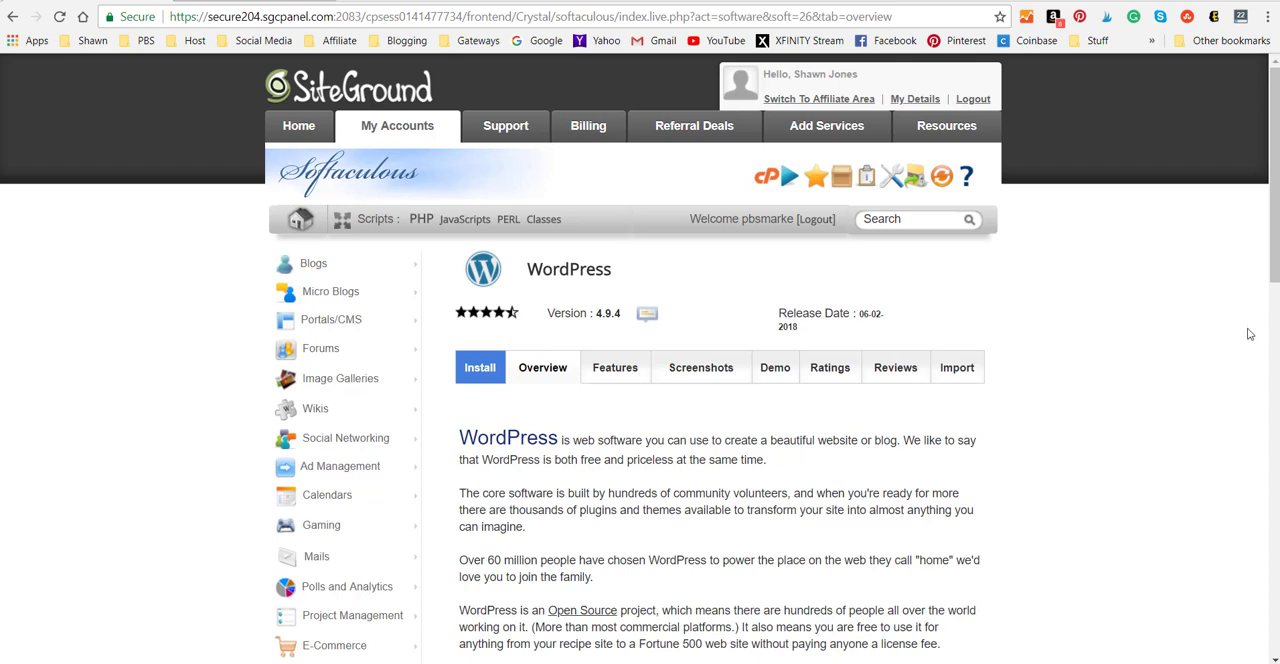
Review the WordPress overview with its current installations and open the form for a new installation.
scroll(1249, 338, "down", 2)
scroll(1249, 340, "down", 1)
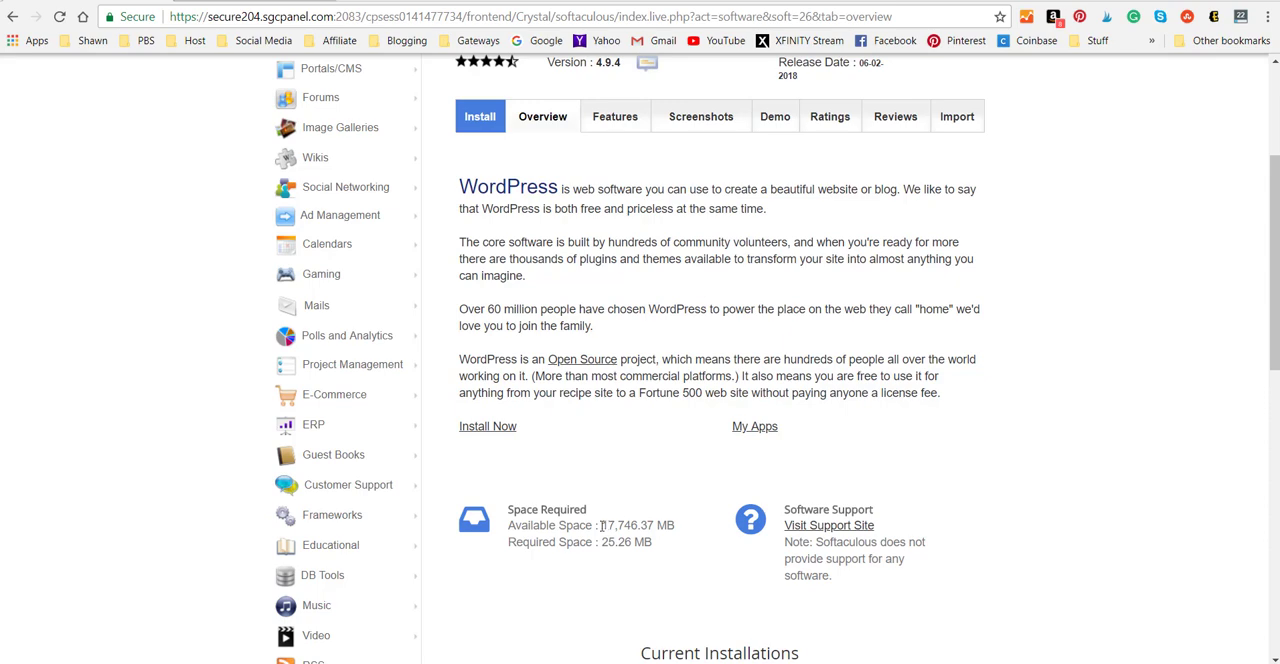
scroll(1072, 421, "down", 2)
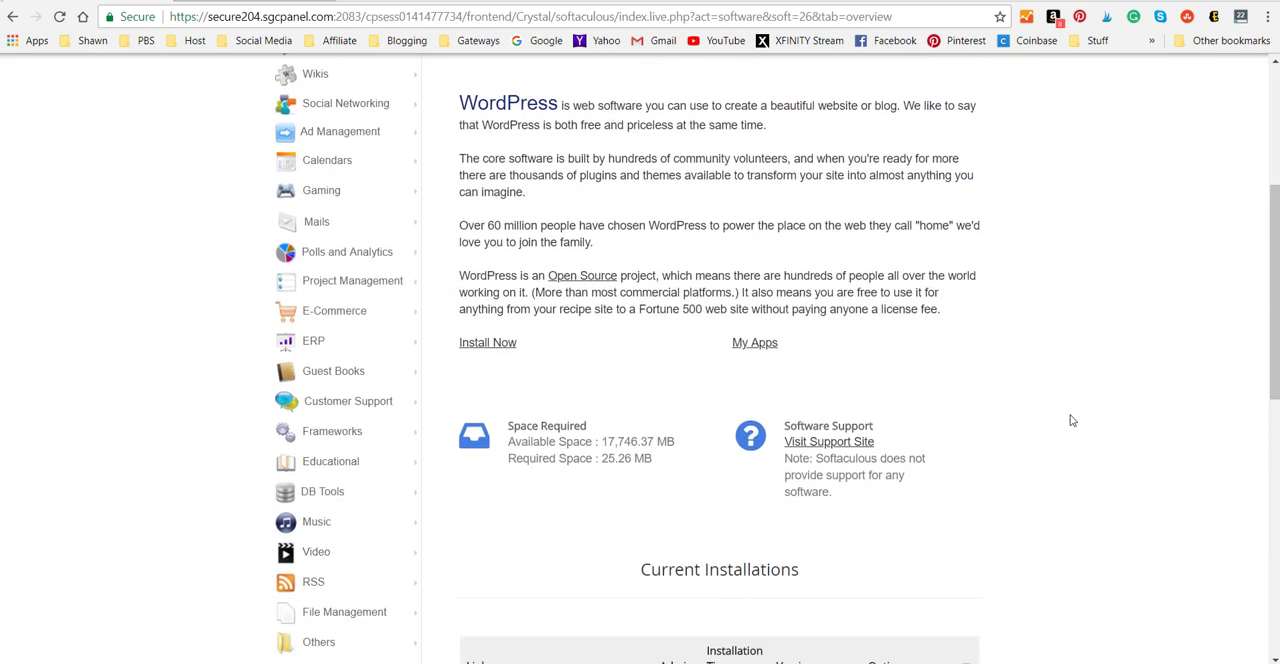
scroll(1072, 421, "down", 1)
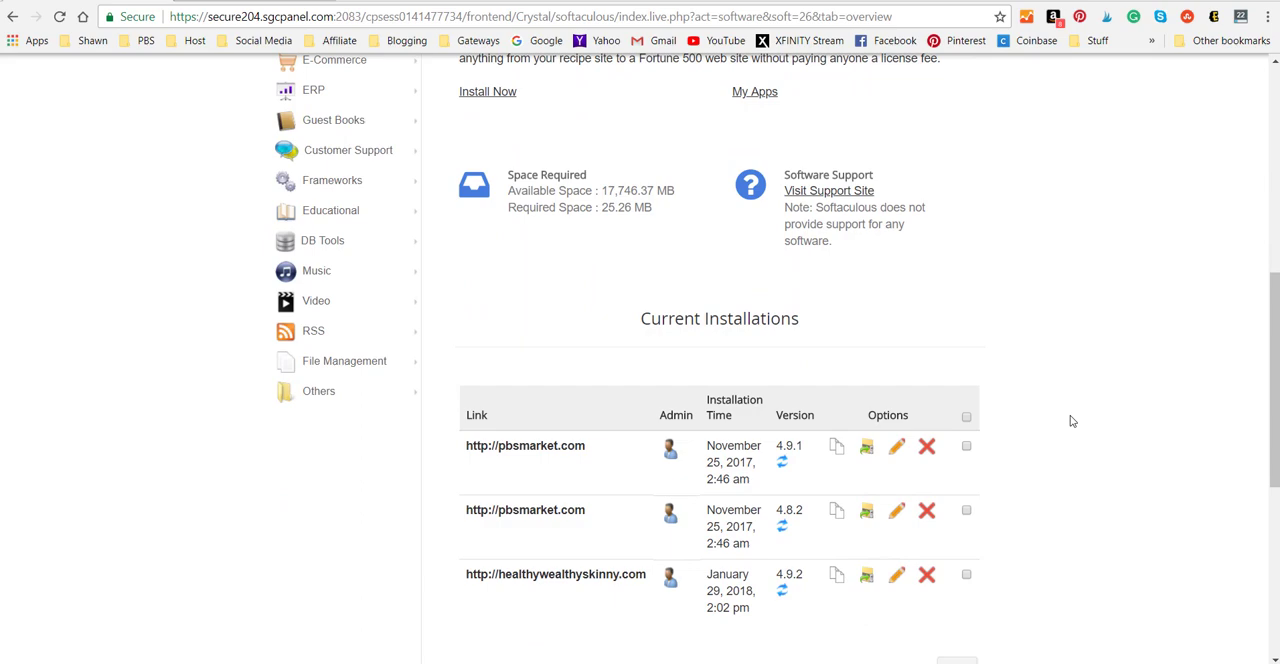
scroll(1072, 421, "up", 2)
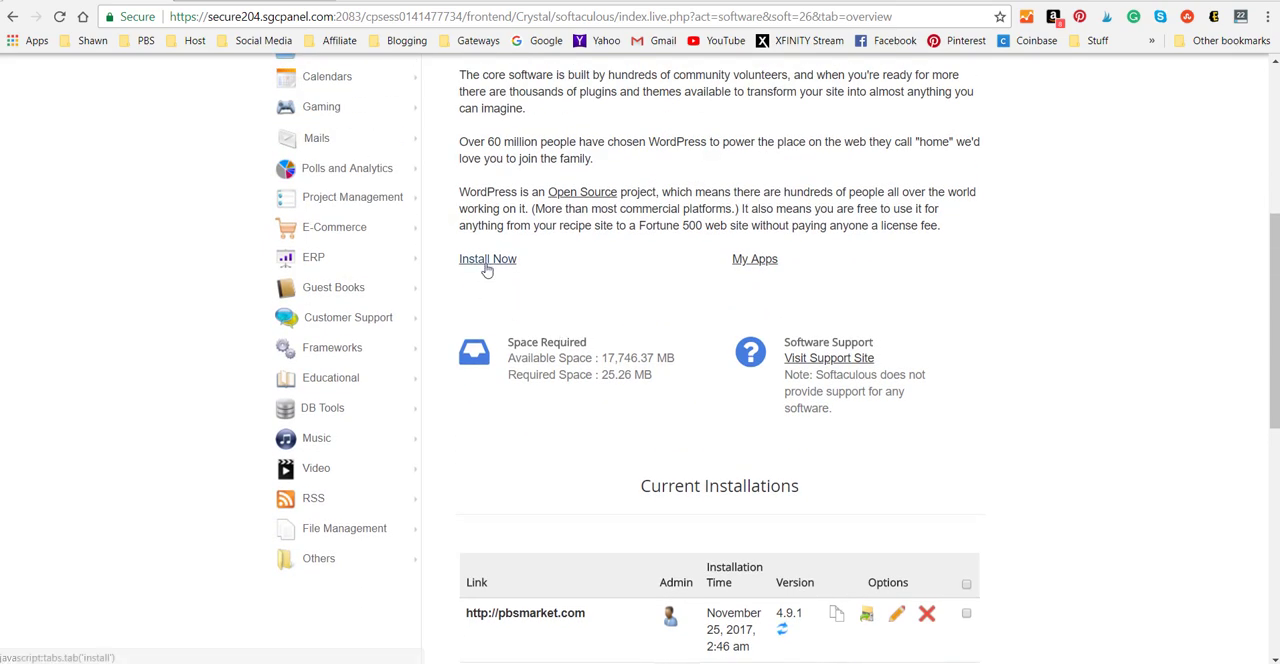
left_click(487, 259)
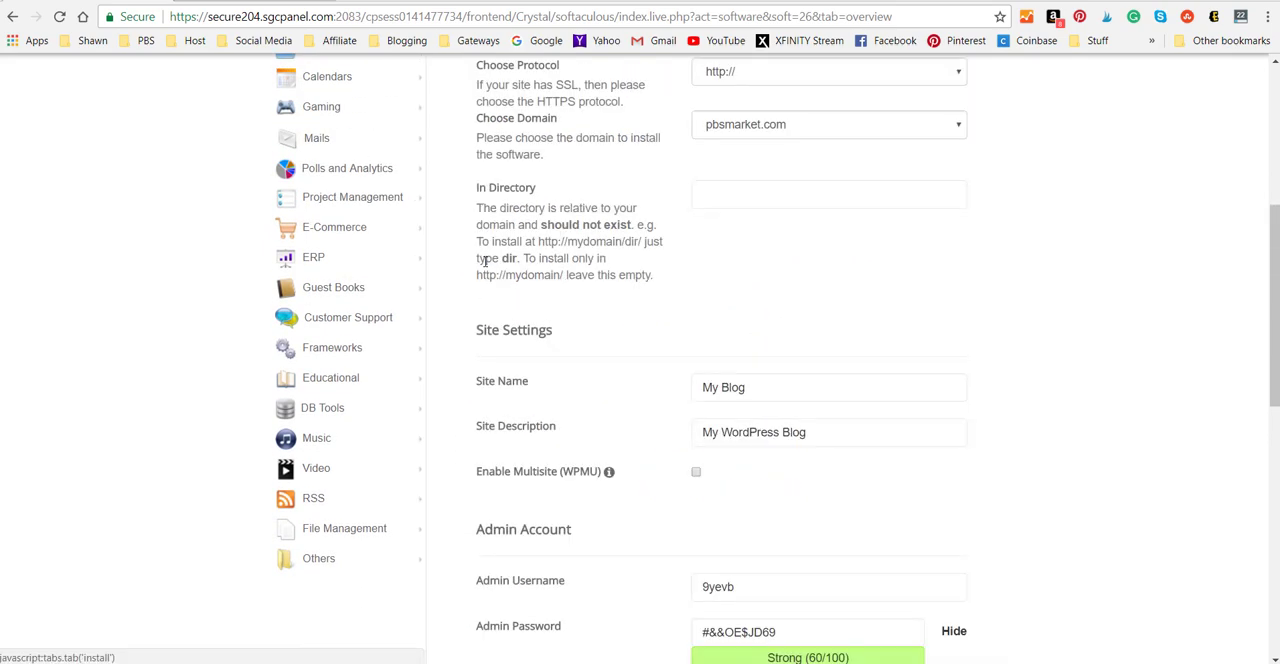
scroll(1048, 363, "up", 1)
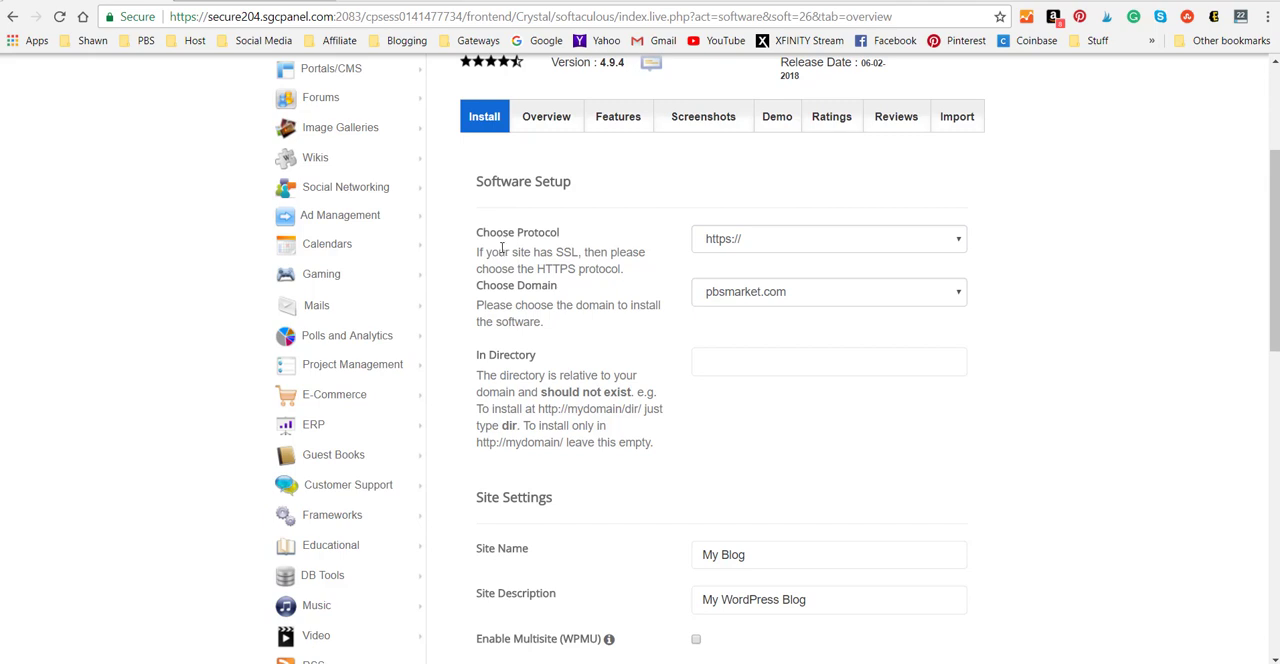
left_click(960, 242)
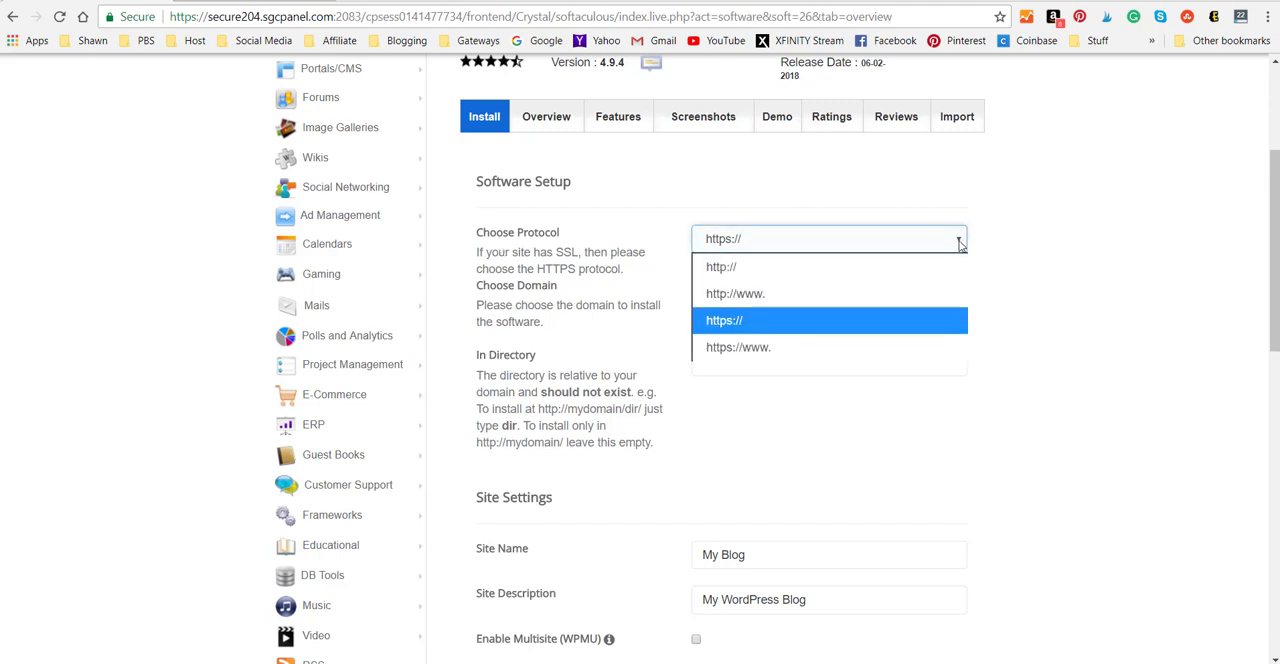
left_click(714, 320)
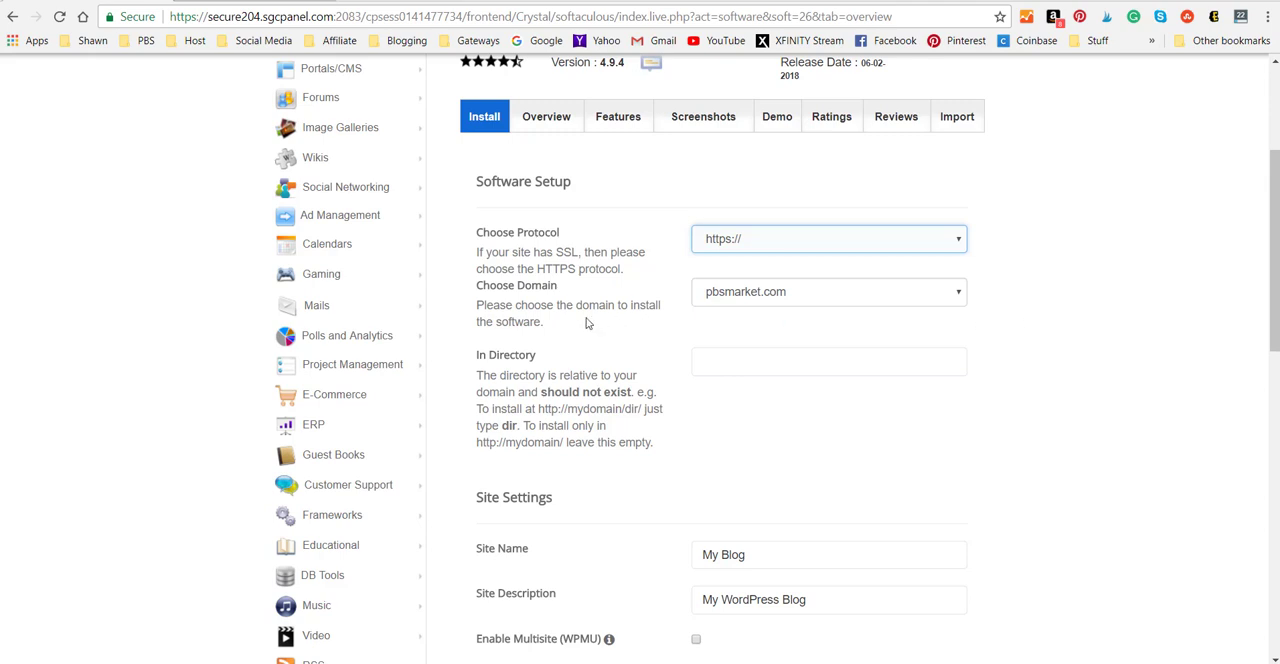
Choose pbsmarkettraining.com as the installation domain and leave the directory empty.
scroll(587, 323, "up", 1)
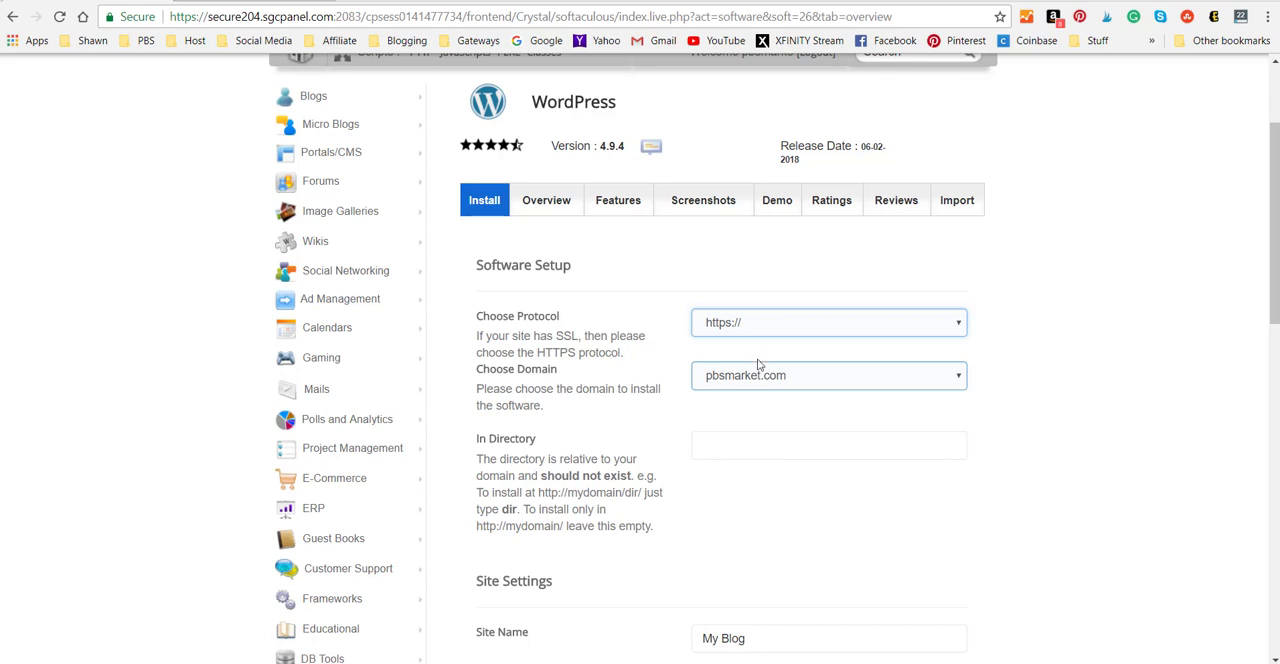
scroll(1037, 381, "down", 1)
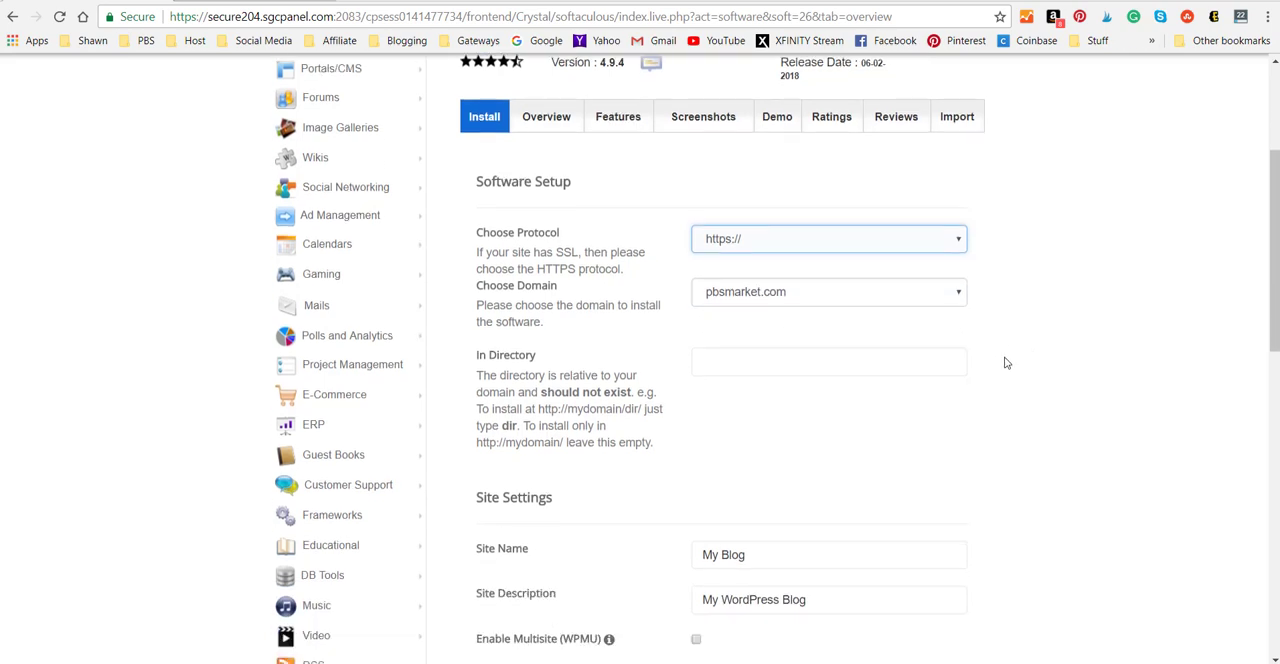
left_click(958, 292)
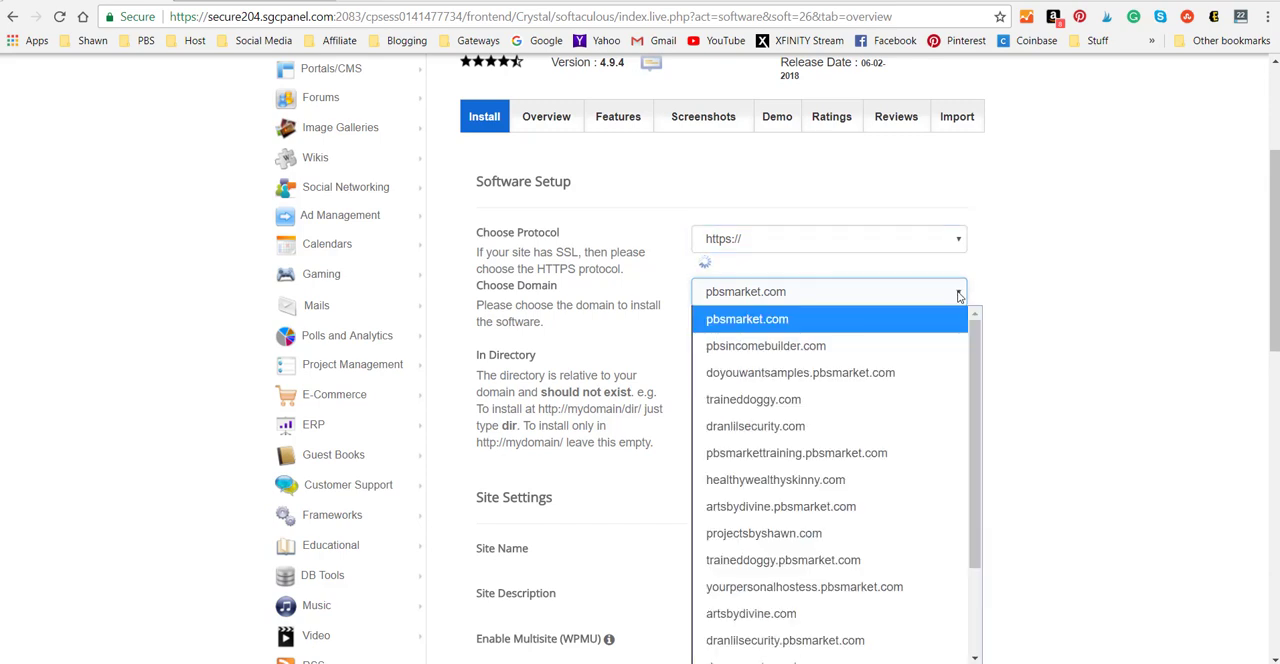
scroll(846, 401, "down", 4)
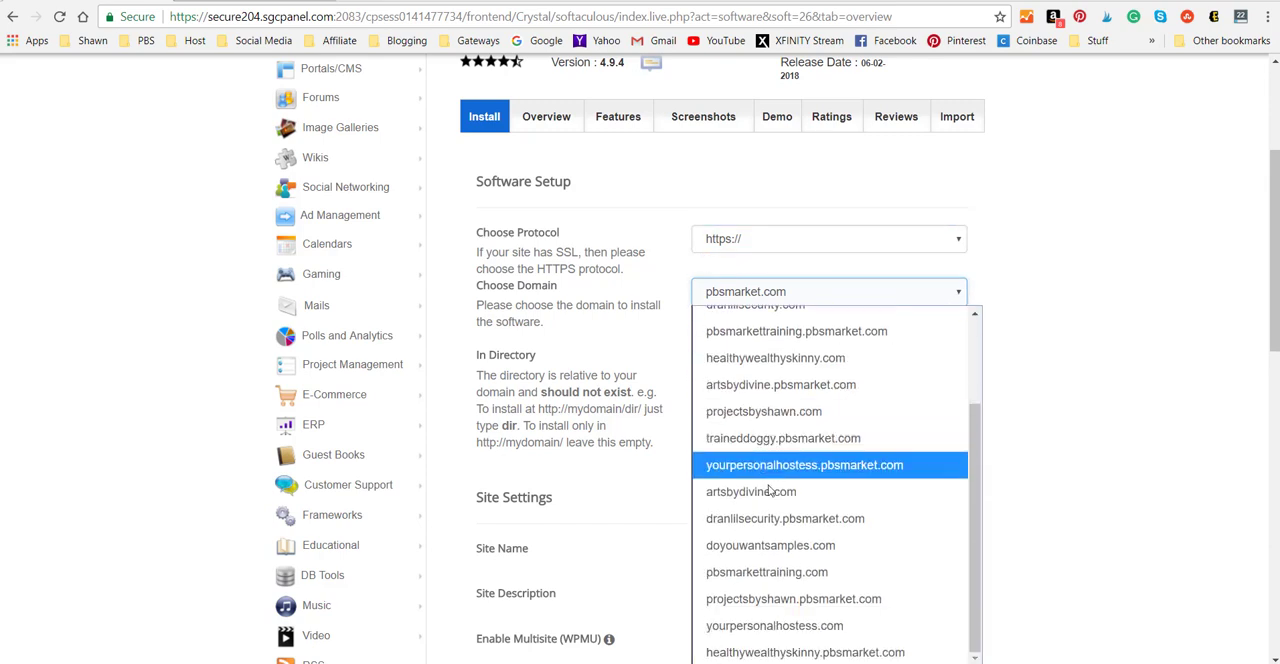
left_click(785, 573)
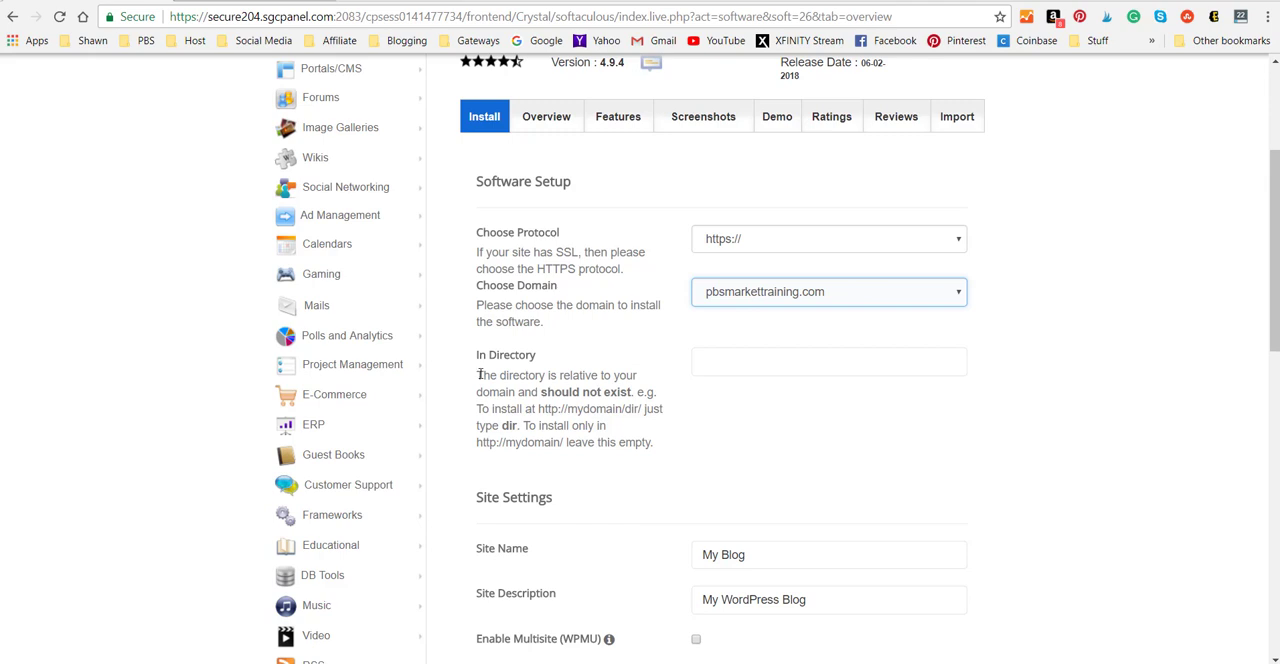
left_click(725, 370)
Replace the default site name with "PBS Market Training".
scroll(1064, 355, "down", 2)
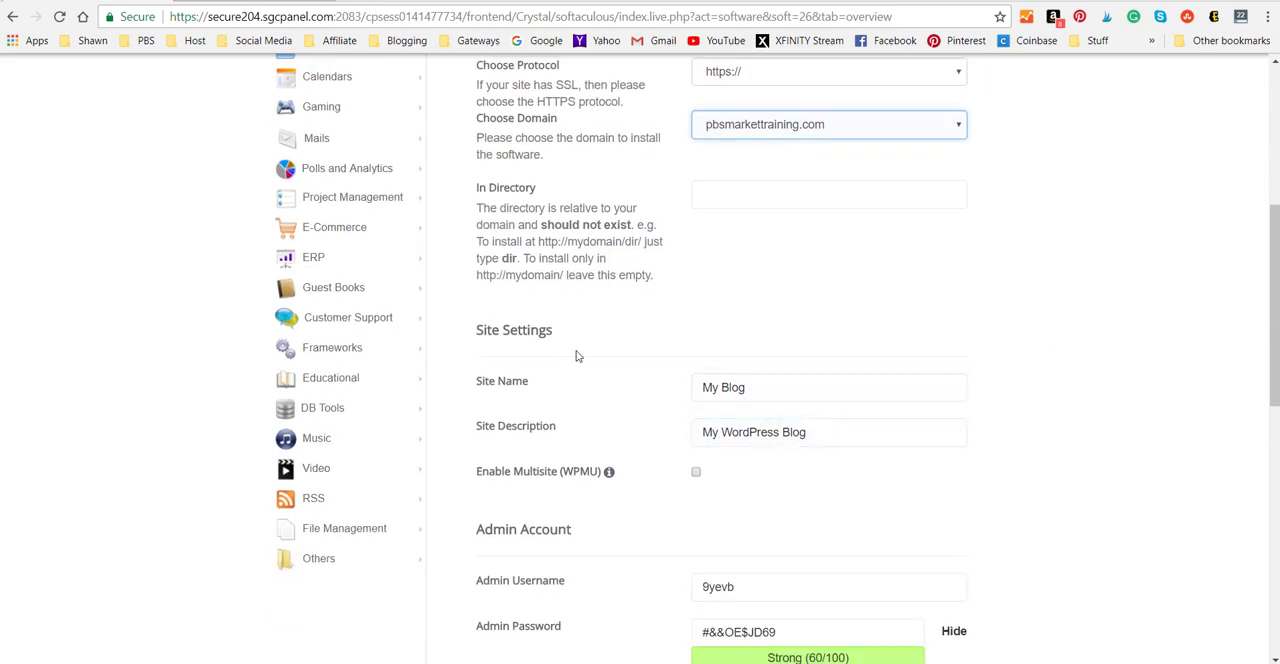
left_click(760, 389)
left_click_drag(760, 389, 696, 390)
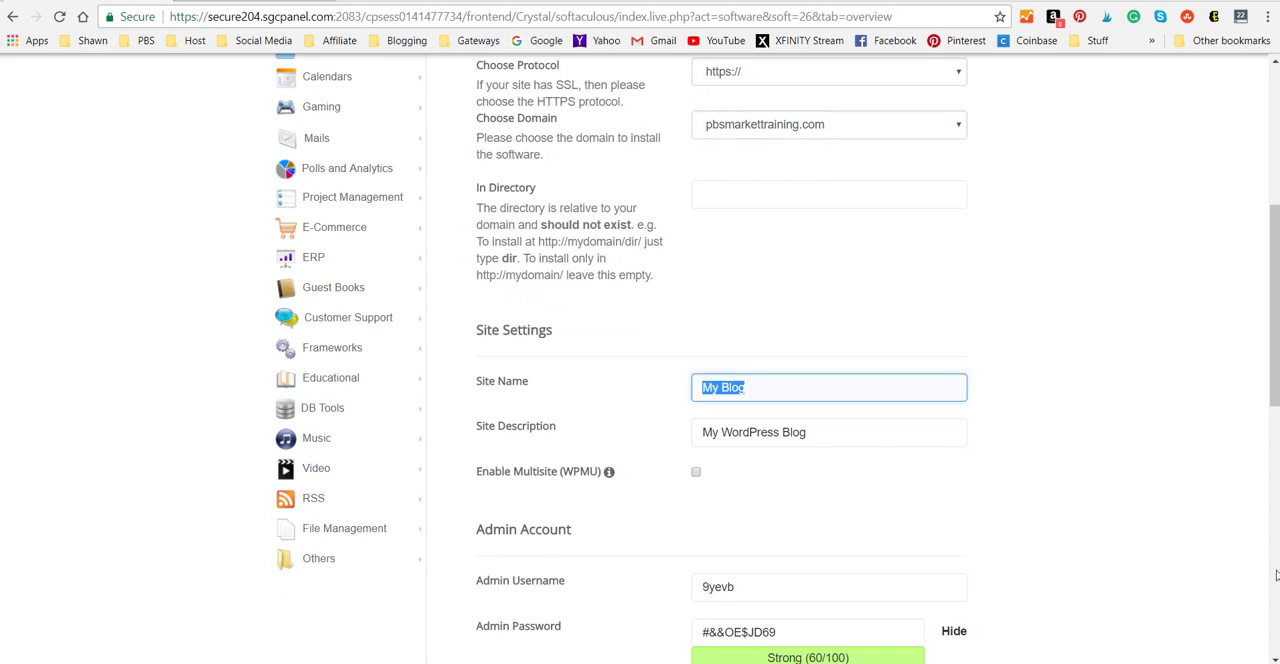
type("PBS Market T")
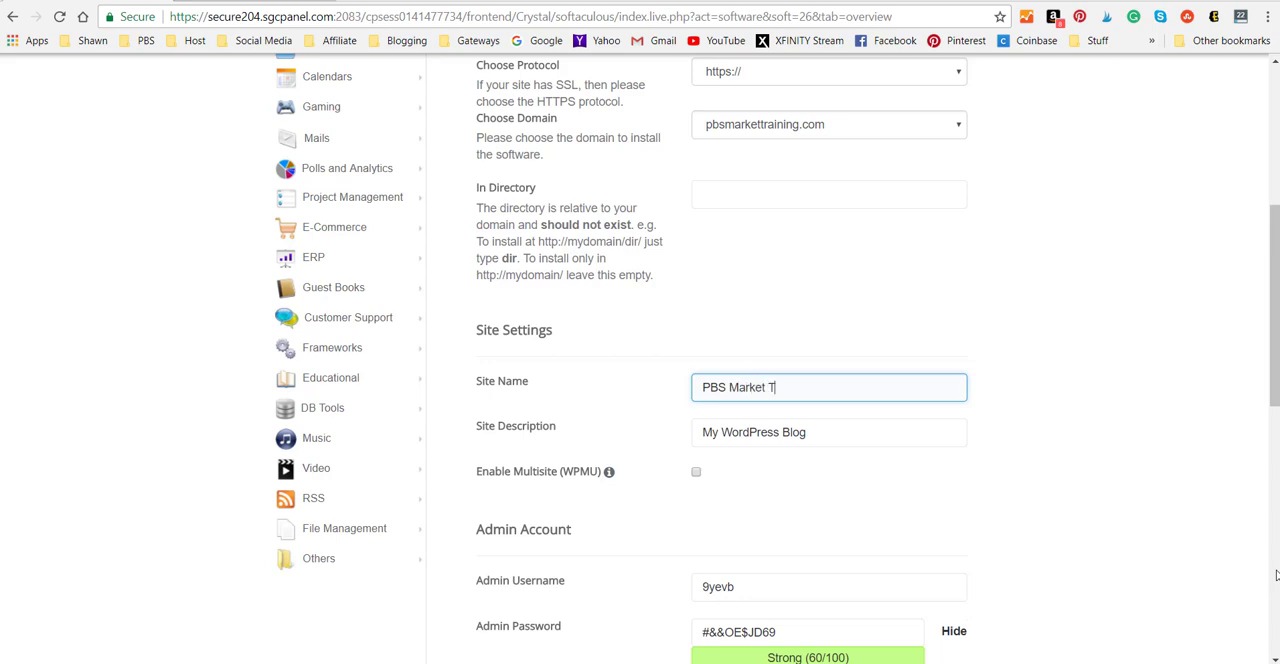
type("raining")
Replace the default site description with "Training Center for PBS Market".
triple_click(834, 433)
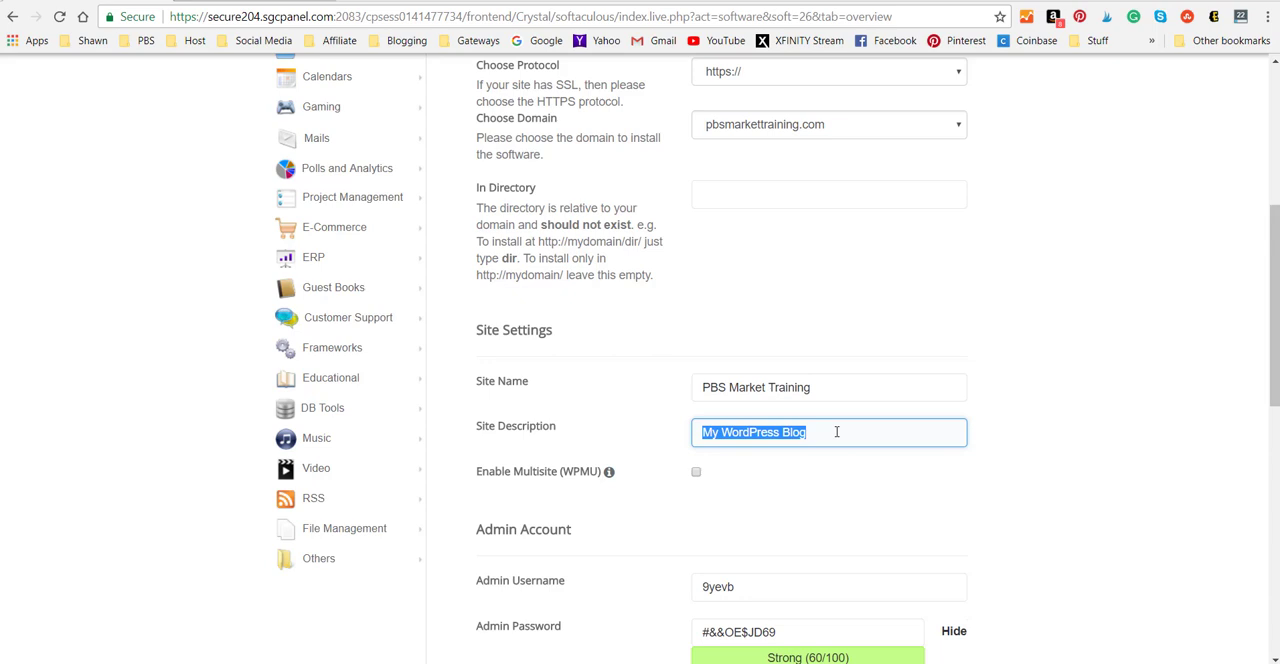
type("Tra")
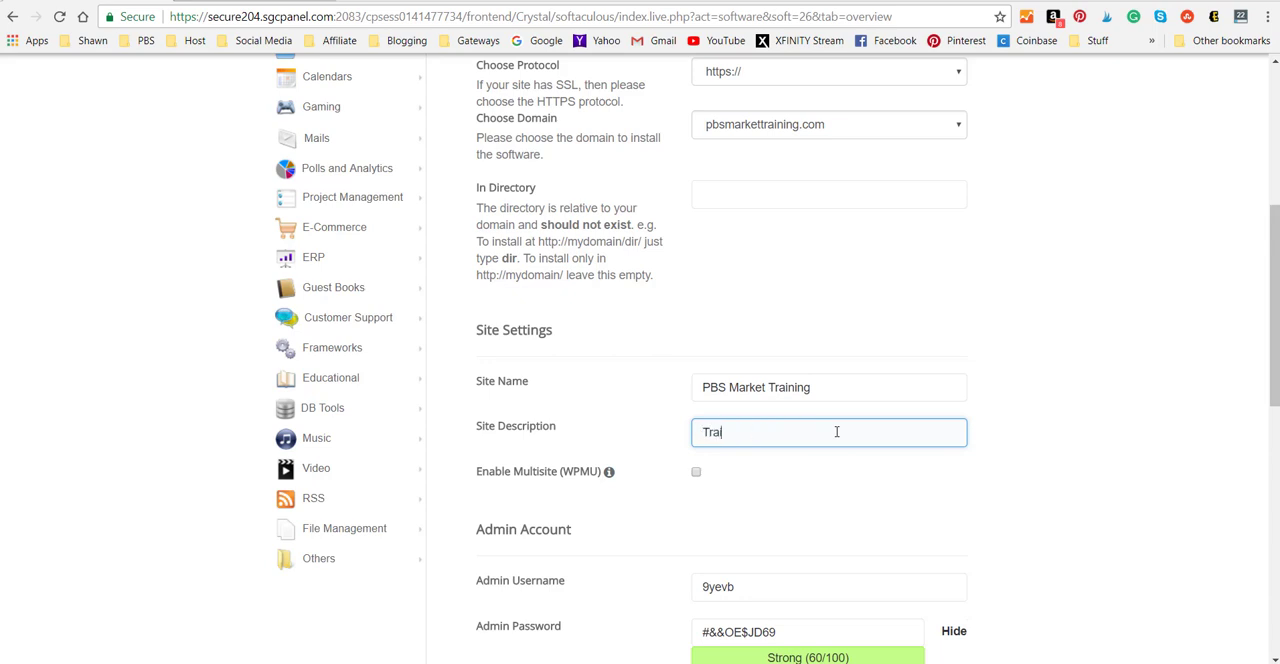
type("ining Center for PBS Market")
Replace the generated admin username with "pbsmarketadmin".
scroll(1097, 342, "down", 2)
scroll(1097, 346, "down", 1)
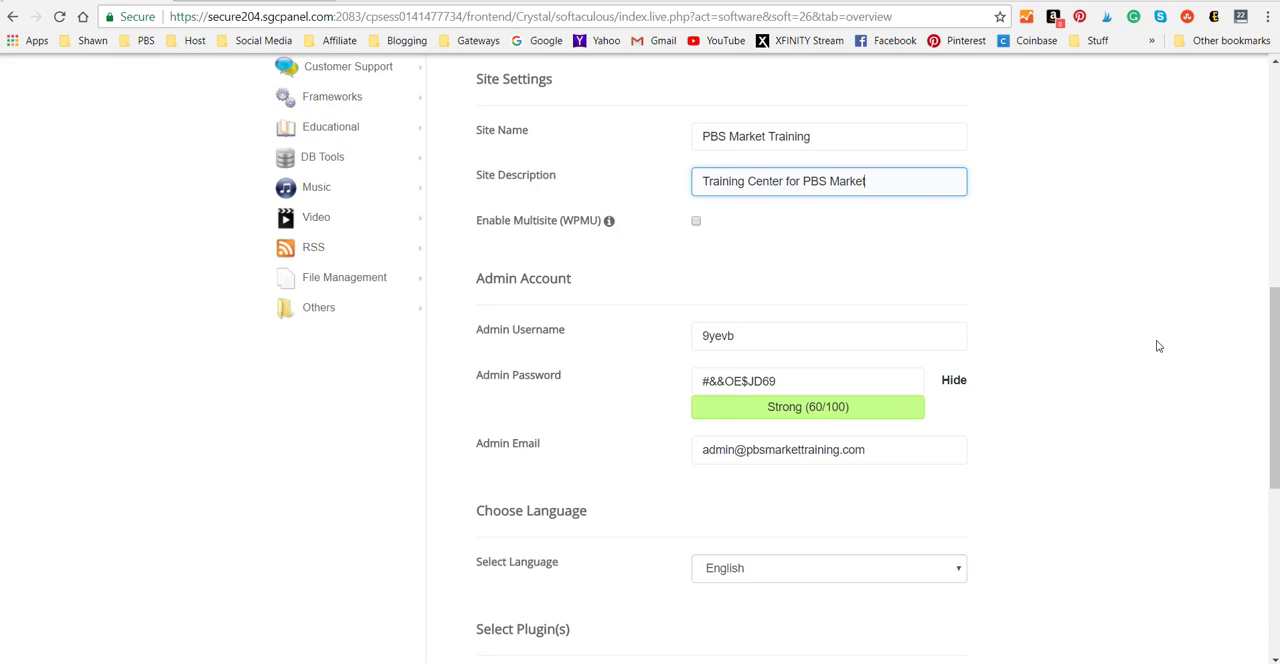
left_click(753, 337)
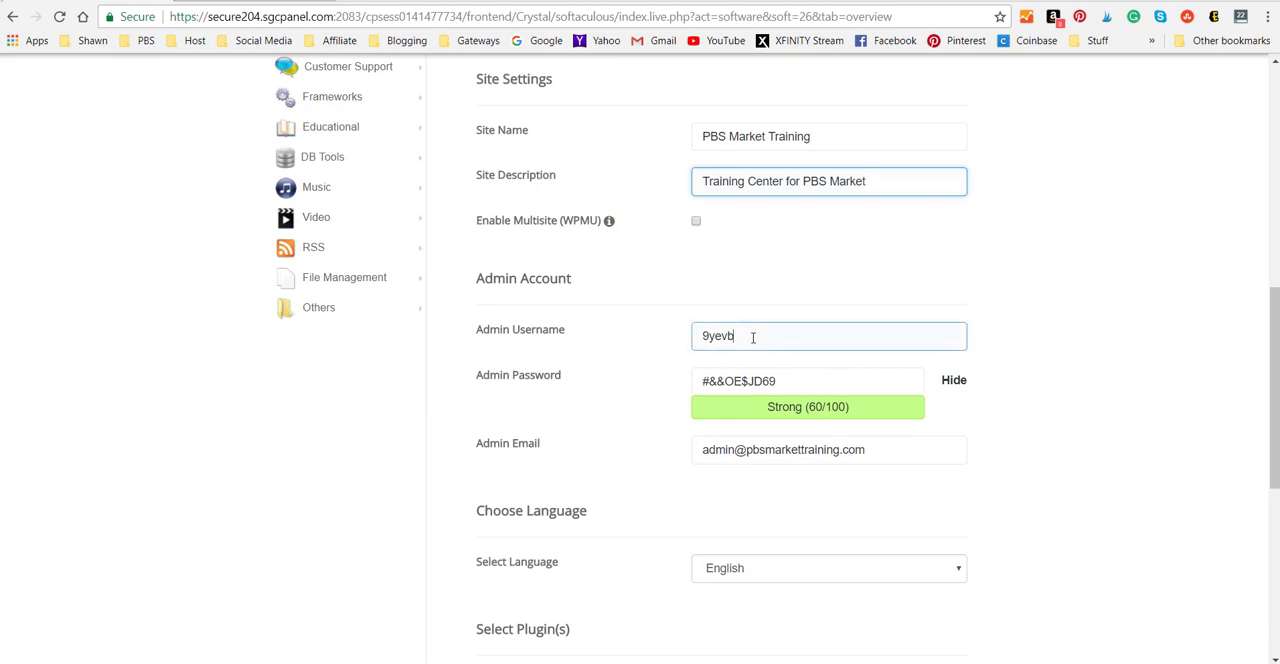
left_click_drag(783, 337, 687, 345)
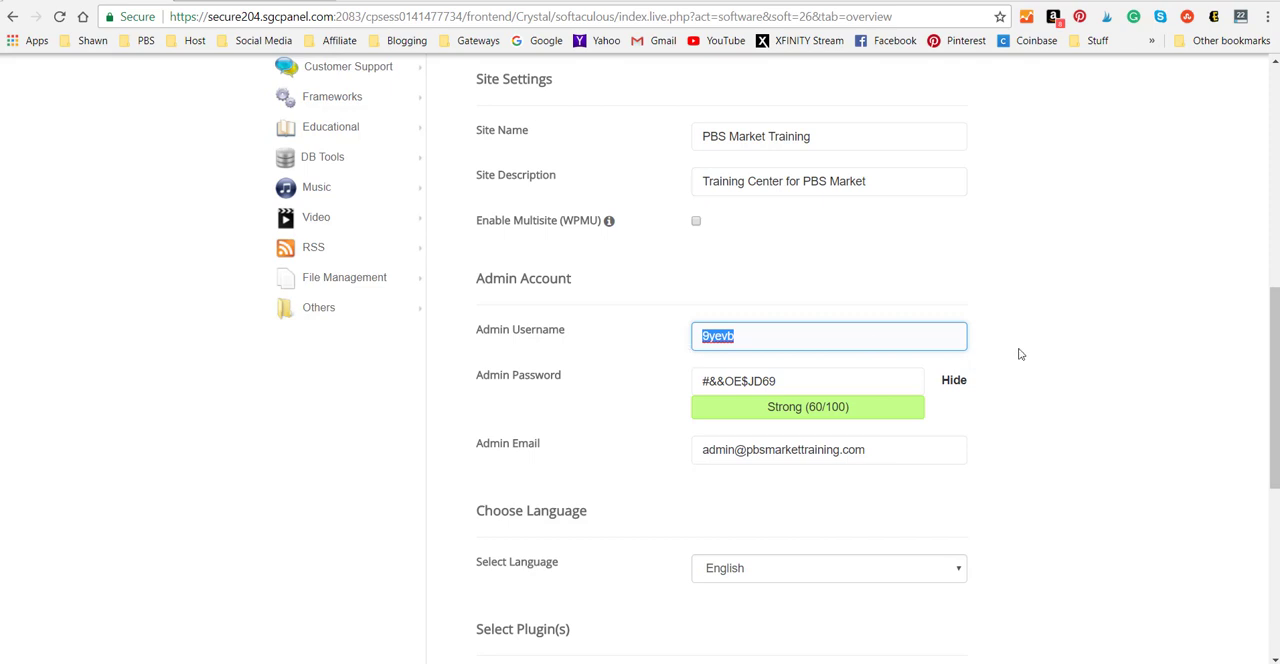
type("pbsmarketadmon")
key("BackSpace")
key("BackSpace")
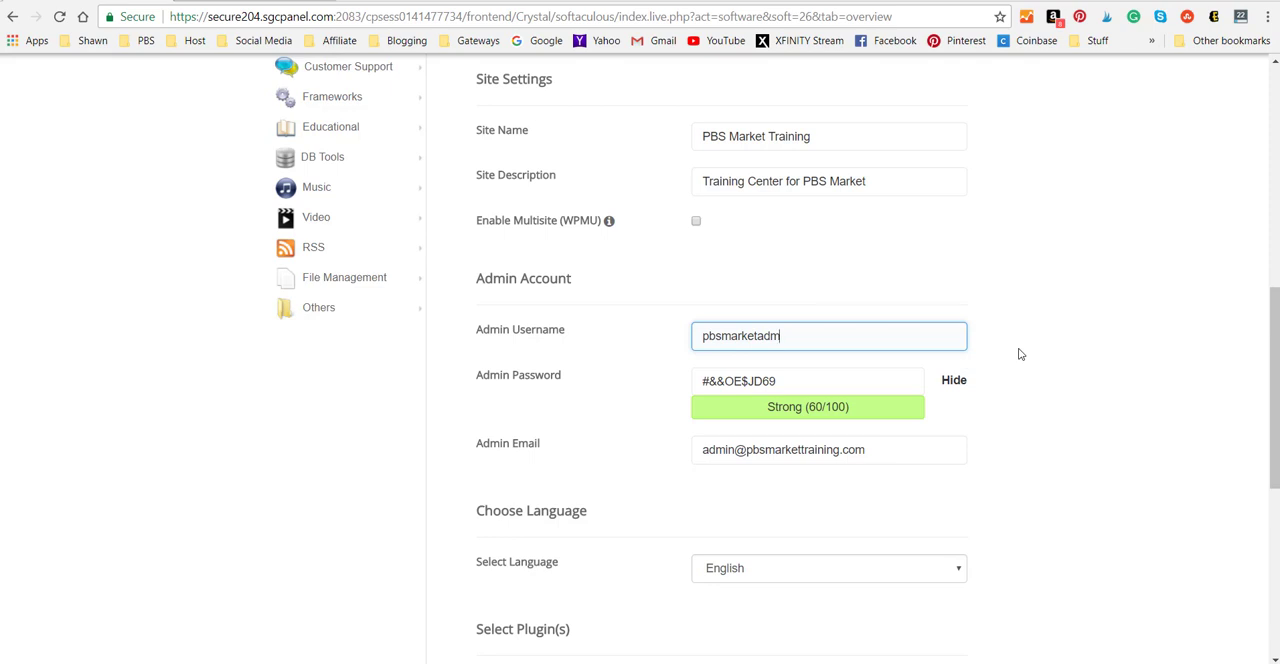
type("in")
Copy the generated admin password into a new WordPad document, then minimize it and return to the installation form.
left_click_drag(795, 381, 699, 381)
right_click(725, 383)
left_click(766, 417)
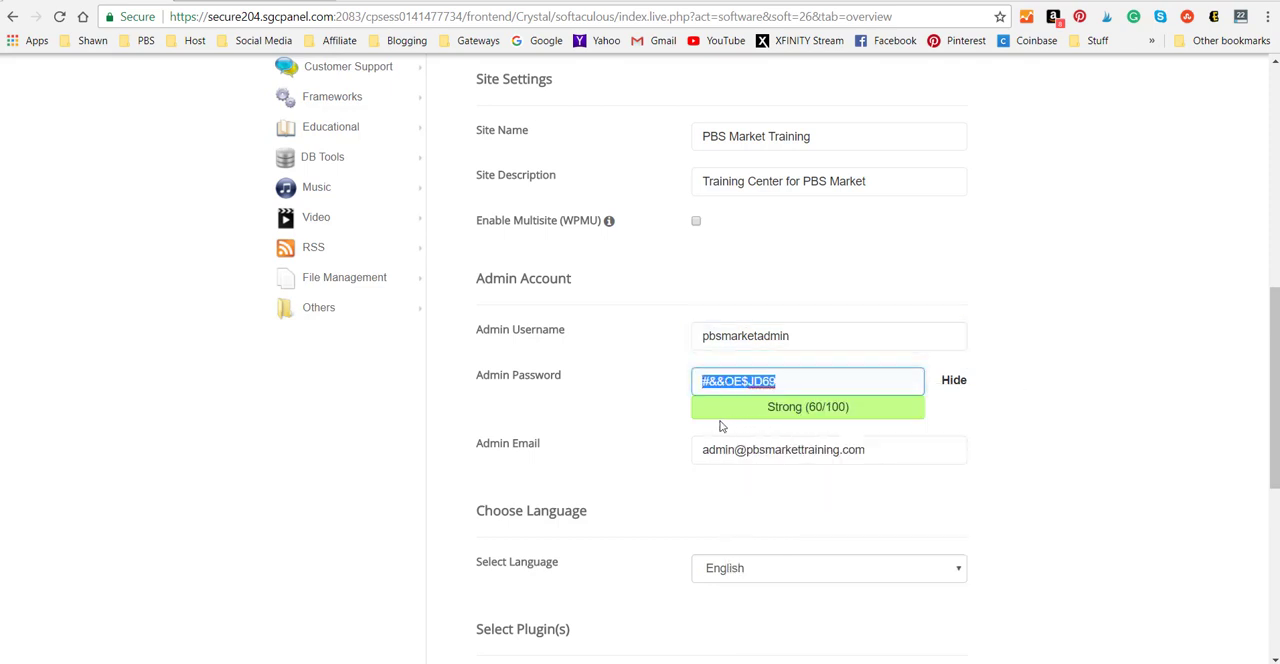
right_click(677, 662)
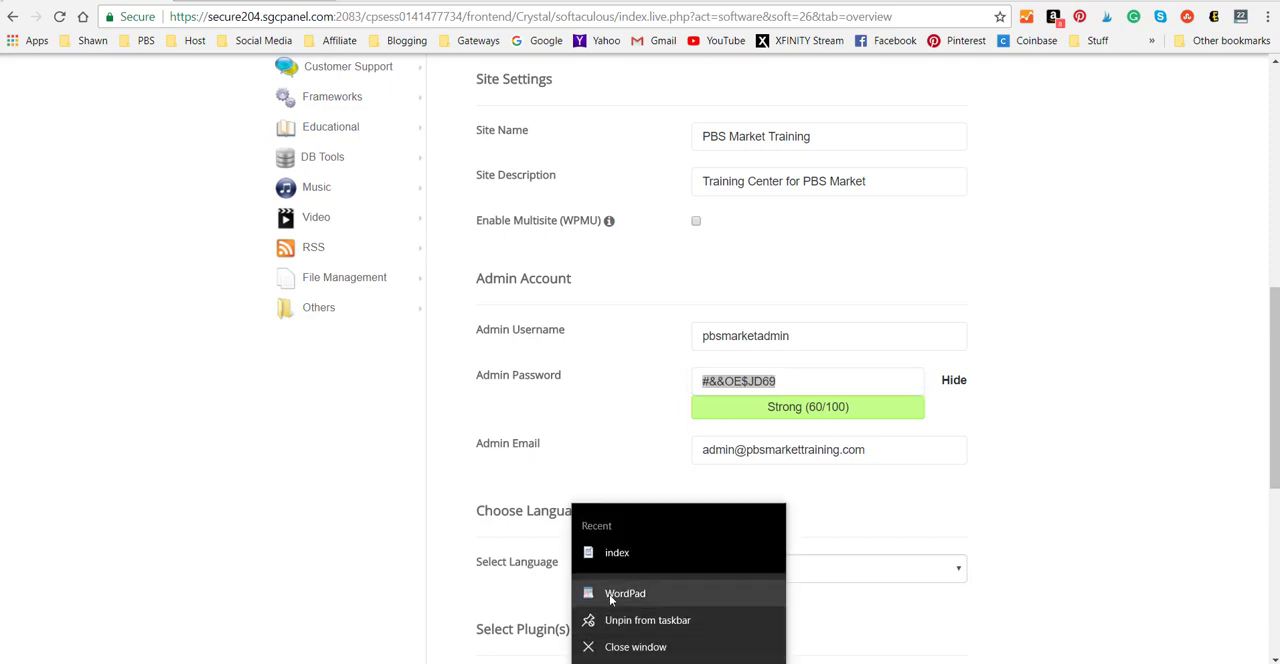
left_click(611, 598)
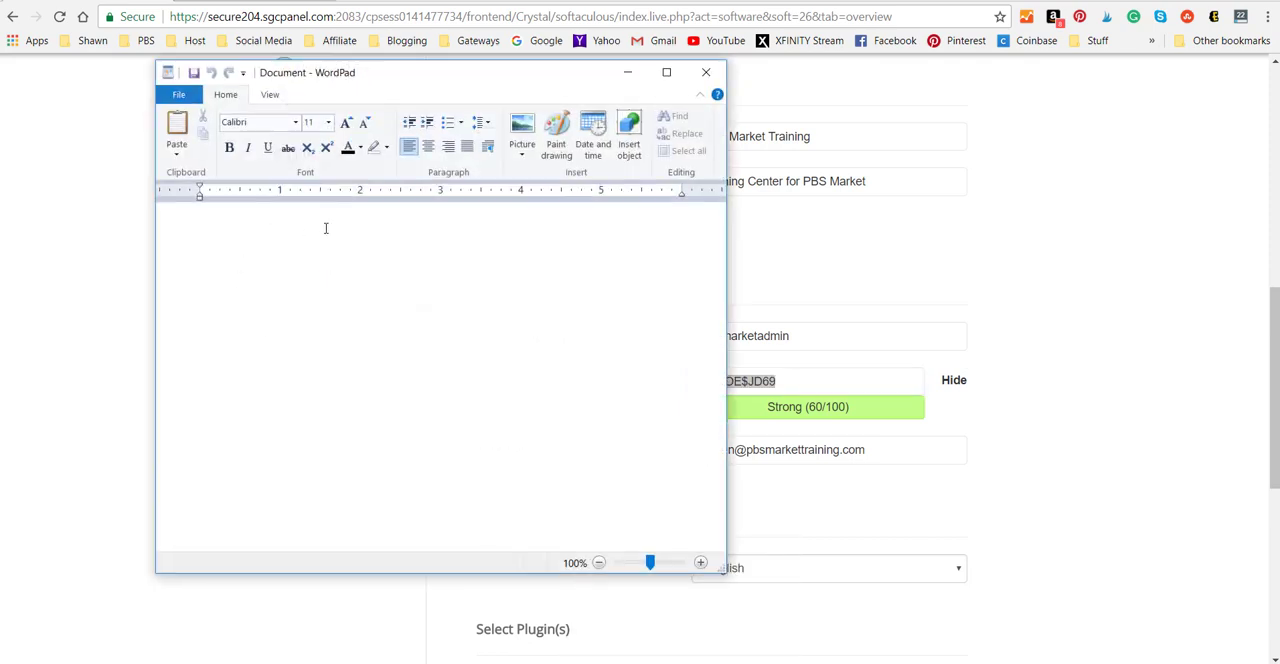
right_click(226, 243)
left_click(173, 288)
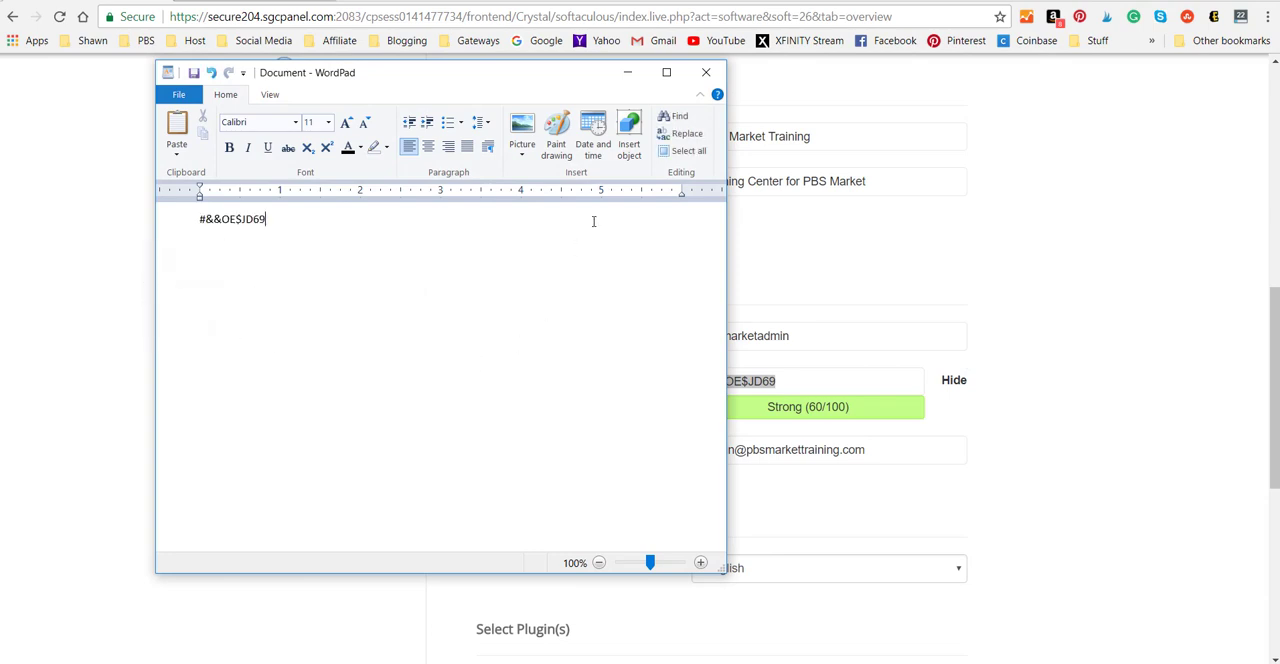
left_click(627, 79)
left_click(1058, 387)
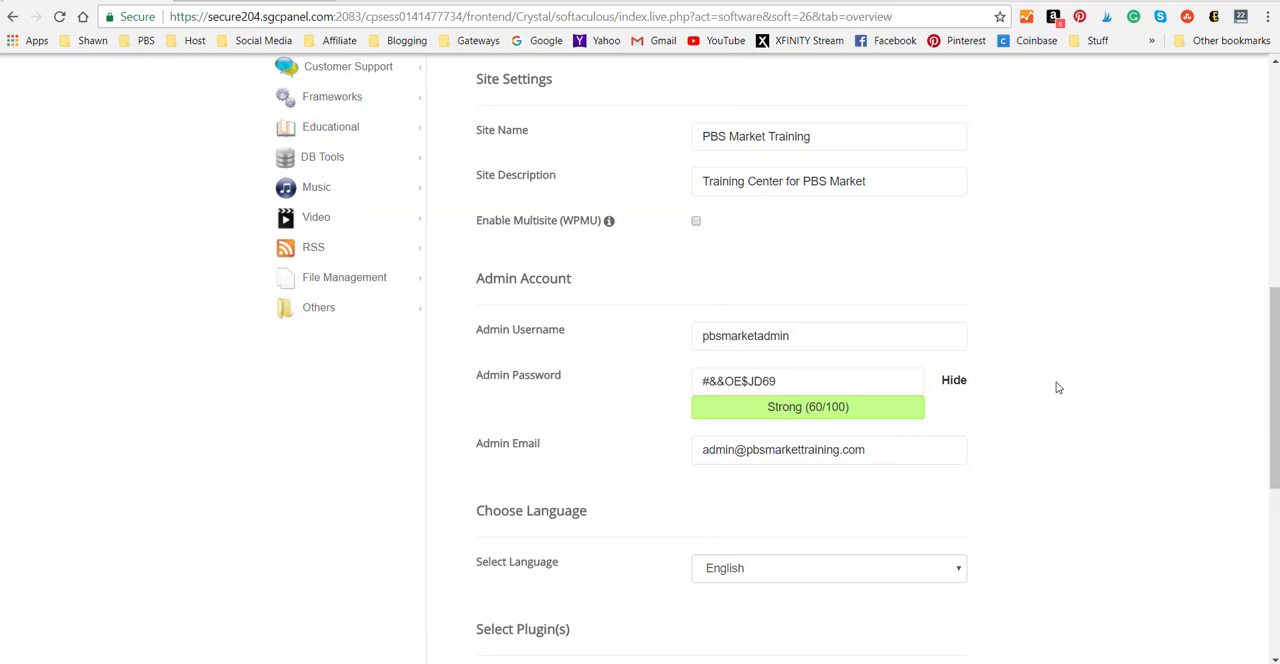
Replace the default admin email with the site administrator's own e-mail address.
scroll(1086, 375, "down", 1)
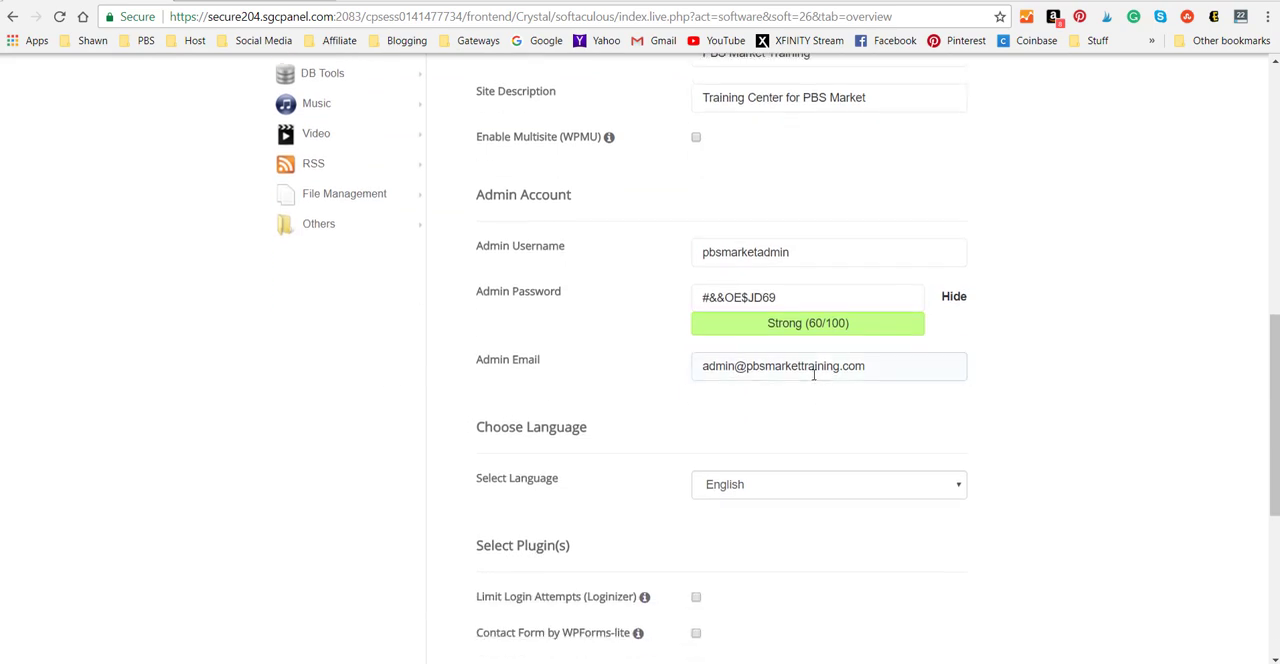
left_click_drag(894, 368, 677, 371)
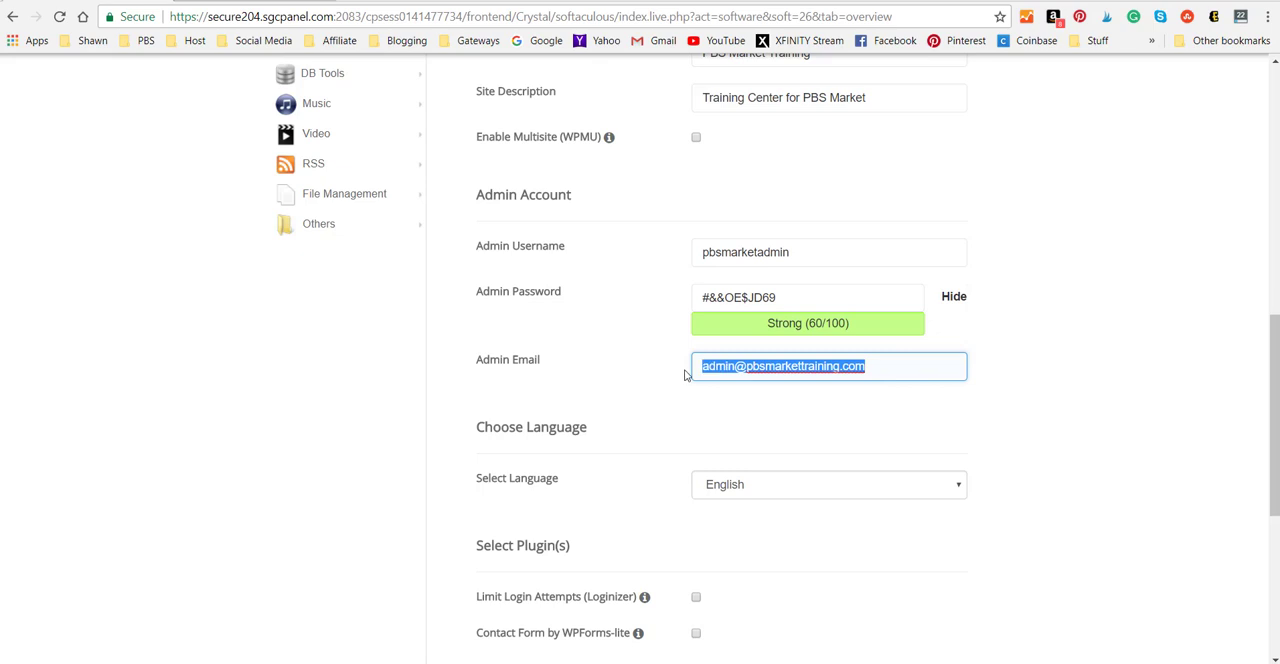
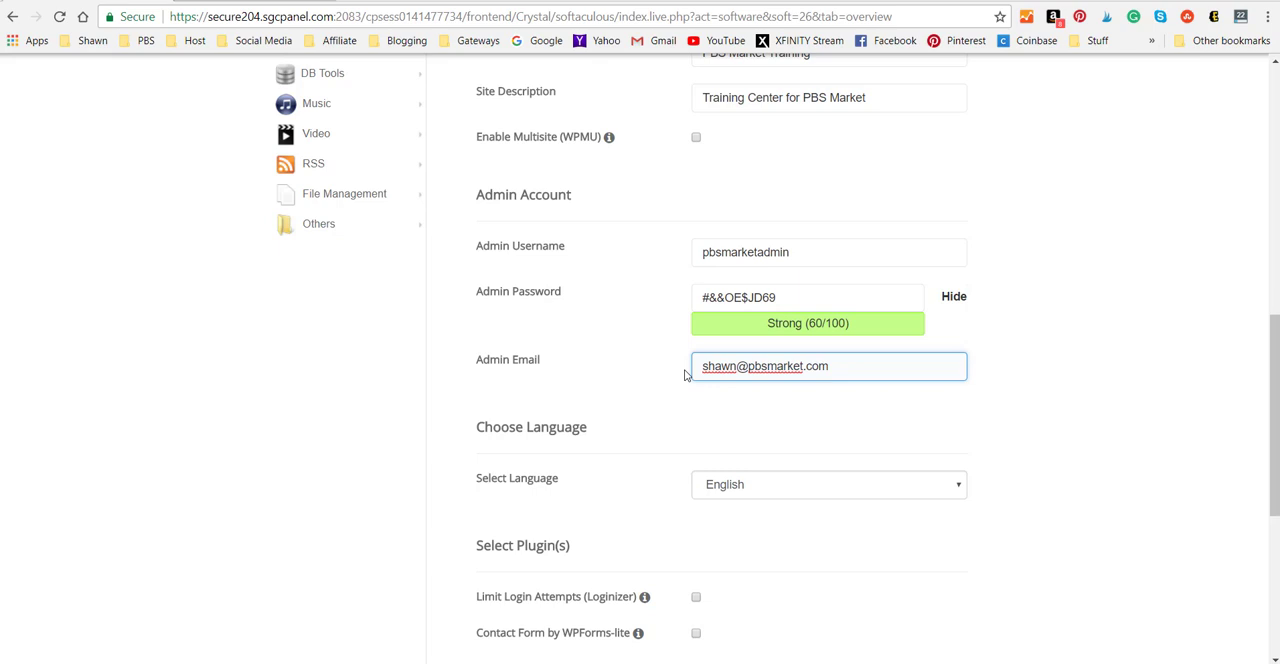
left_click(1026, 324)
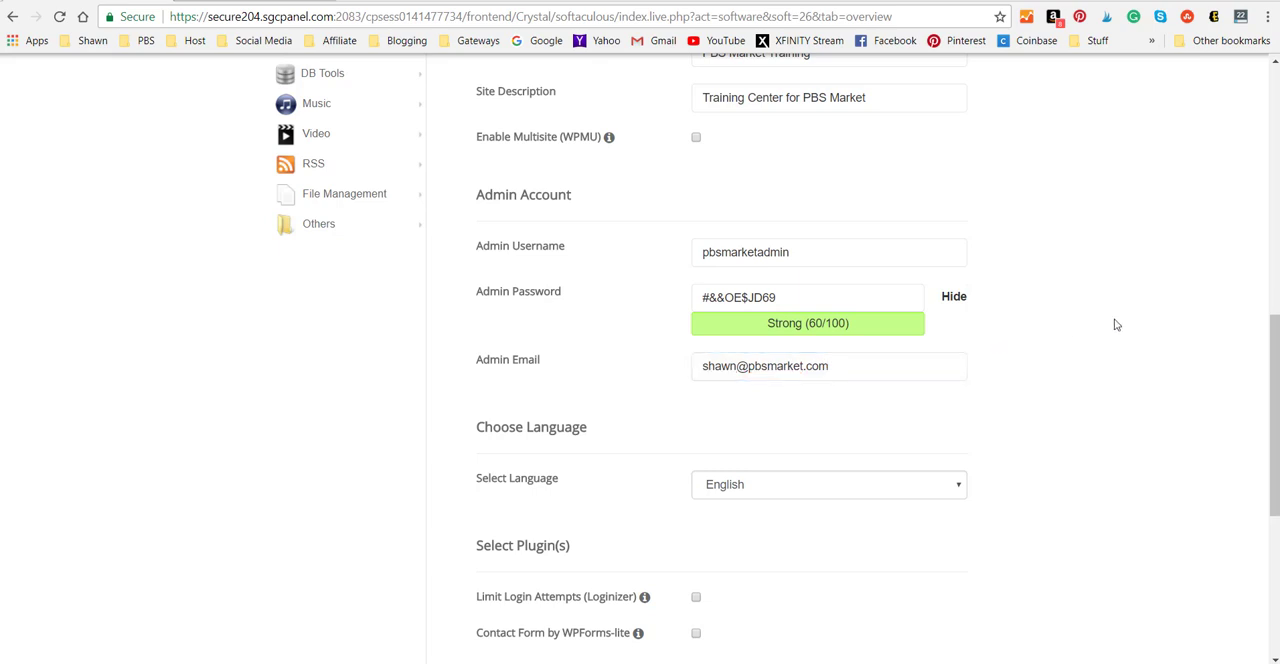
Choose Layers as the theme to install and start the WordPress installation.
scroll(1117, 325, "down", 2)
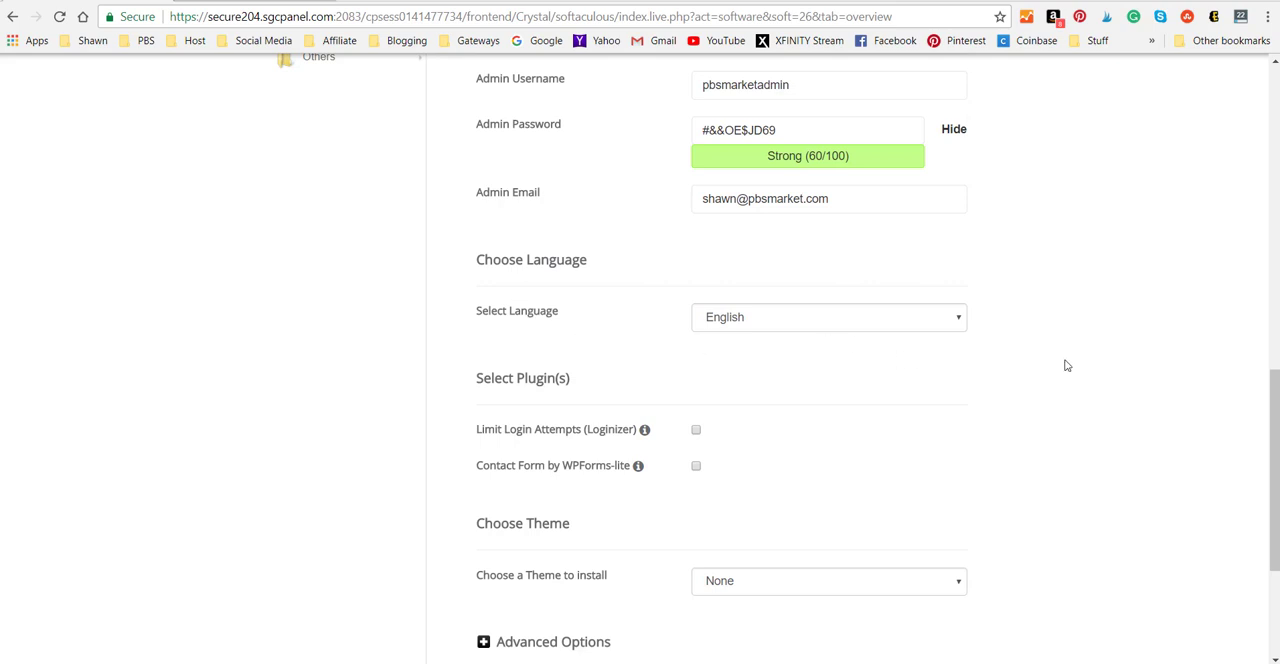
scroll(1066, 365, "down", 1)
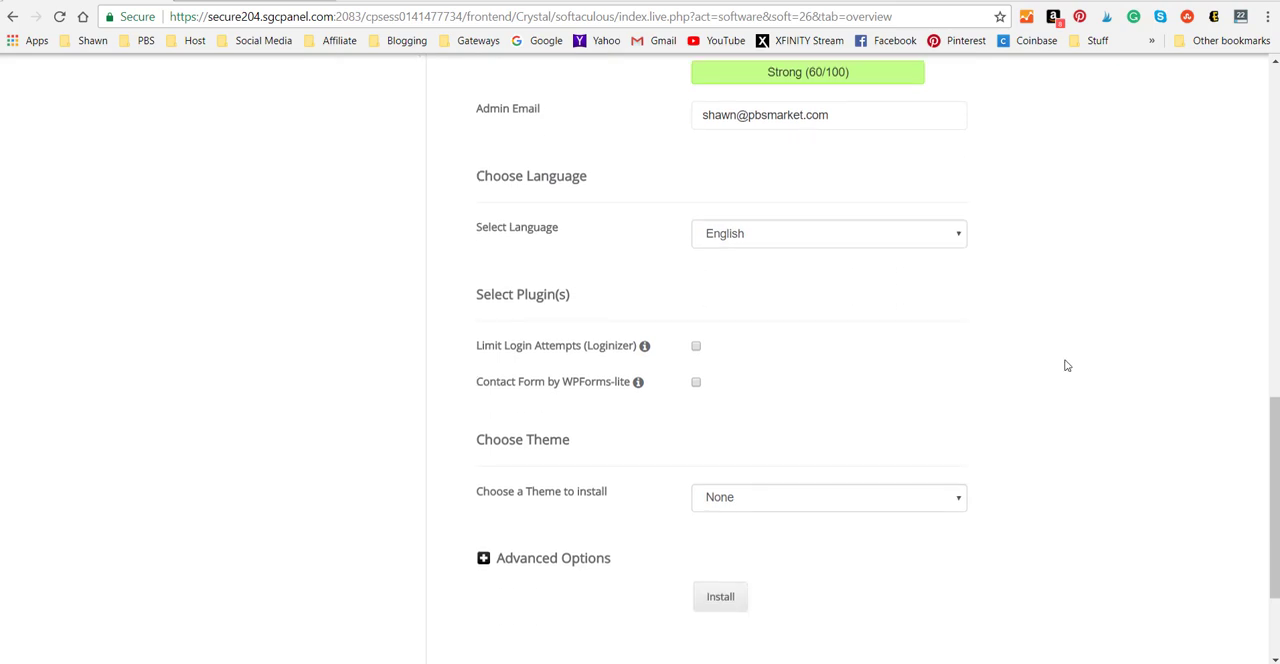
scroll(1066, 365, "down", 2)
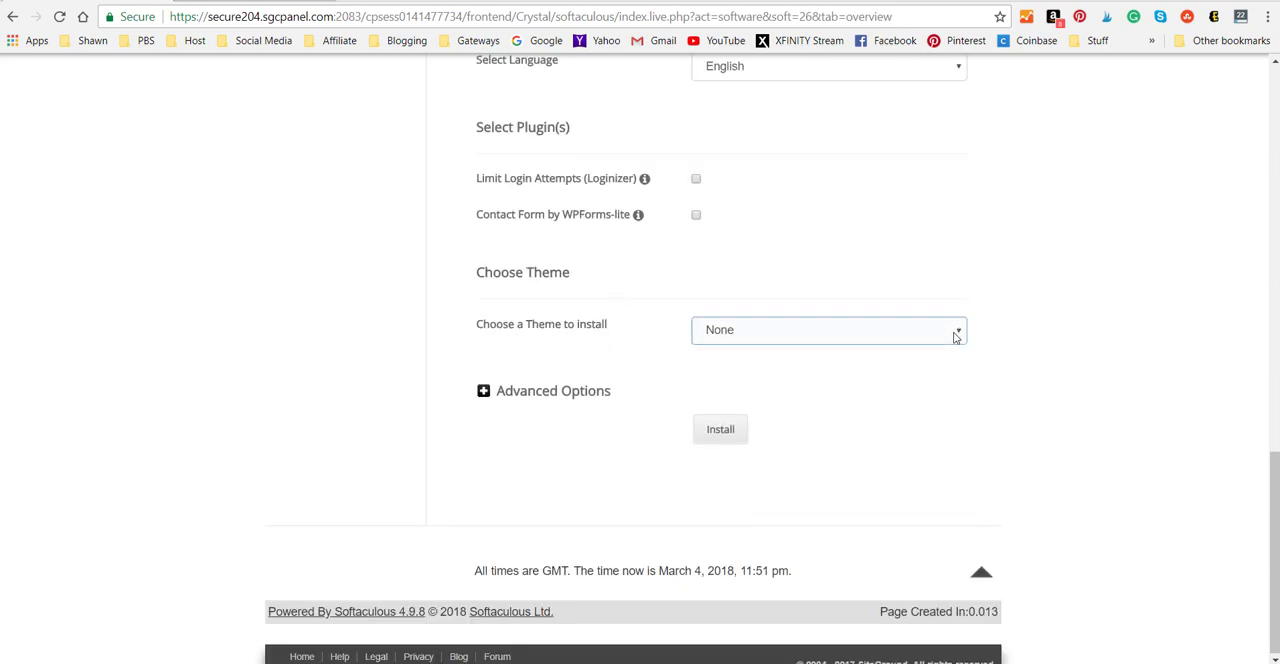
left_click(957, 333)
left_click(1092, 337)
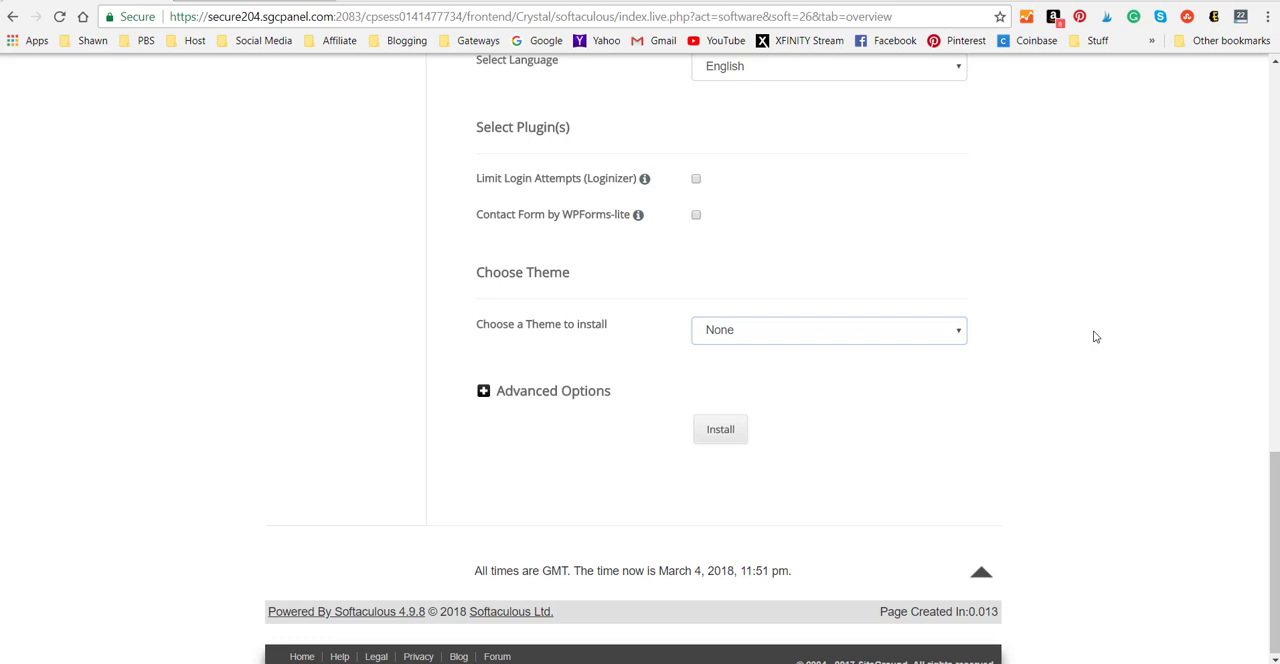
left_click(918, 333)
left_click(745, 384)
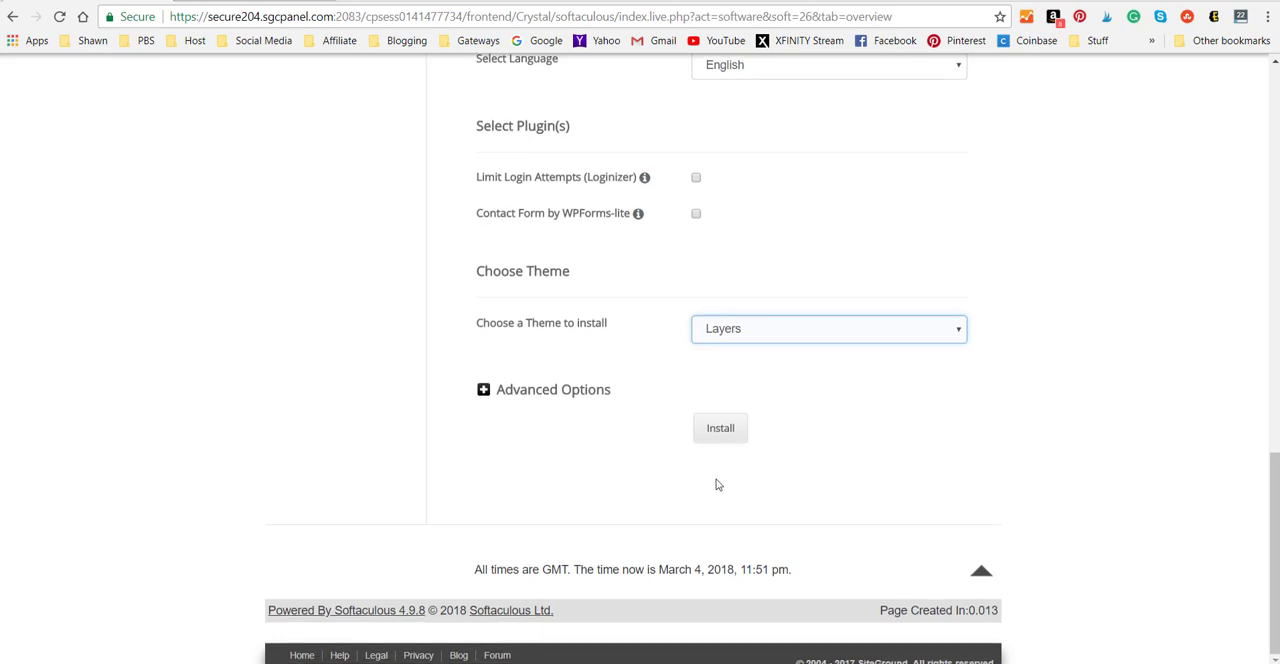
left_click(720, 430)
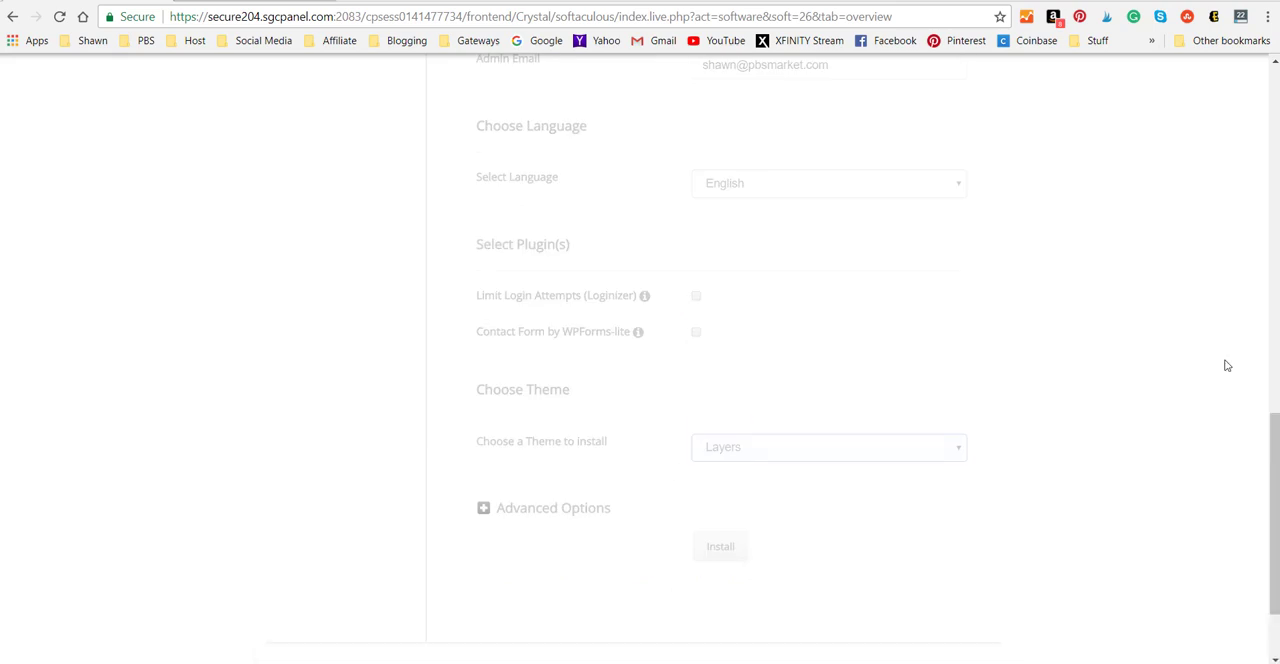
scroll(1130, 359, "up", 3)
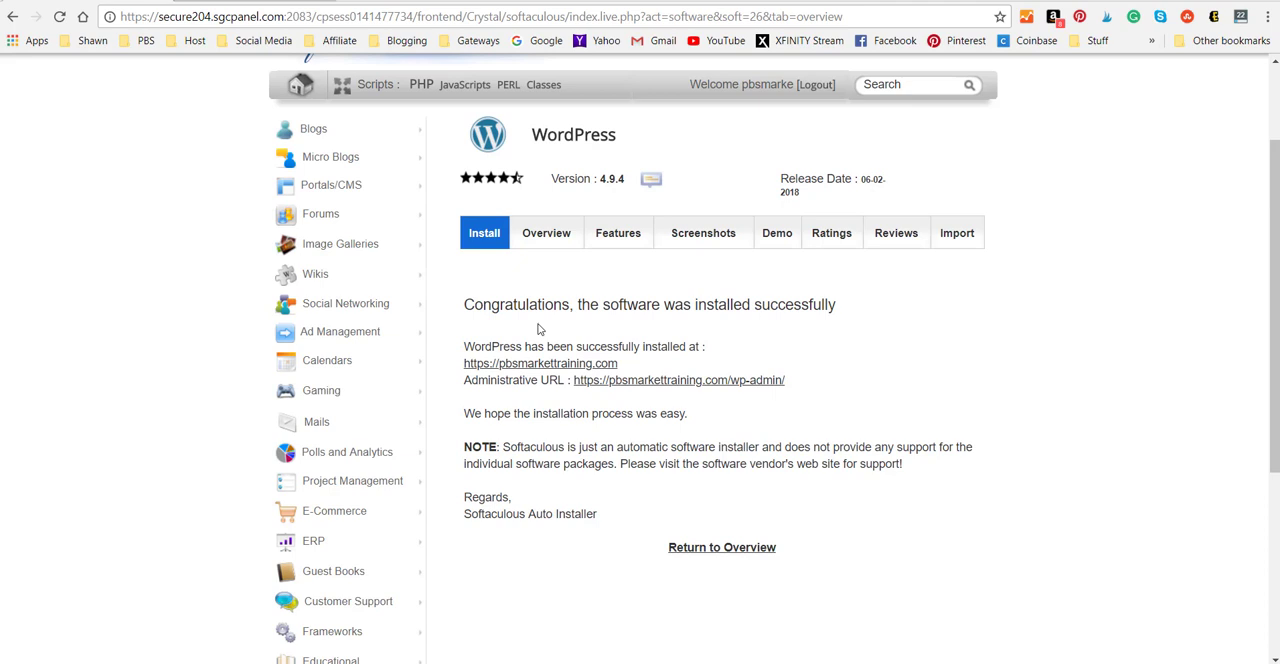
Open the new site's WordPress dashboard through the administrative URL.
scroll(1174, 517, "down", 1)
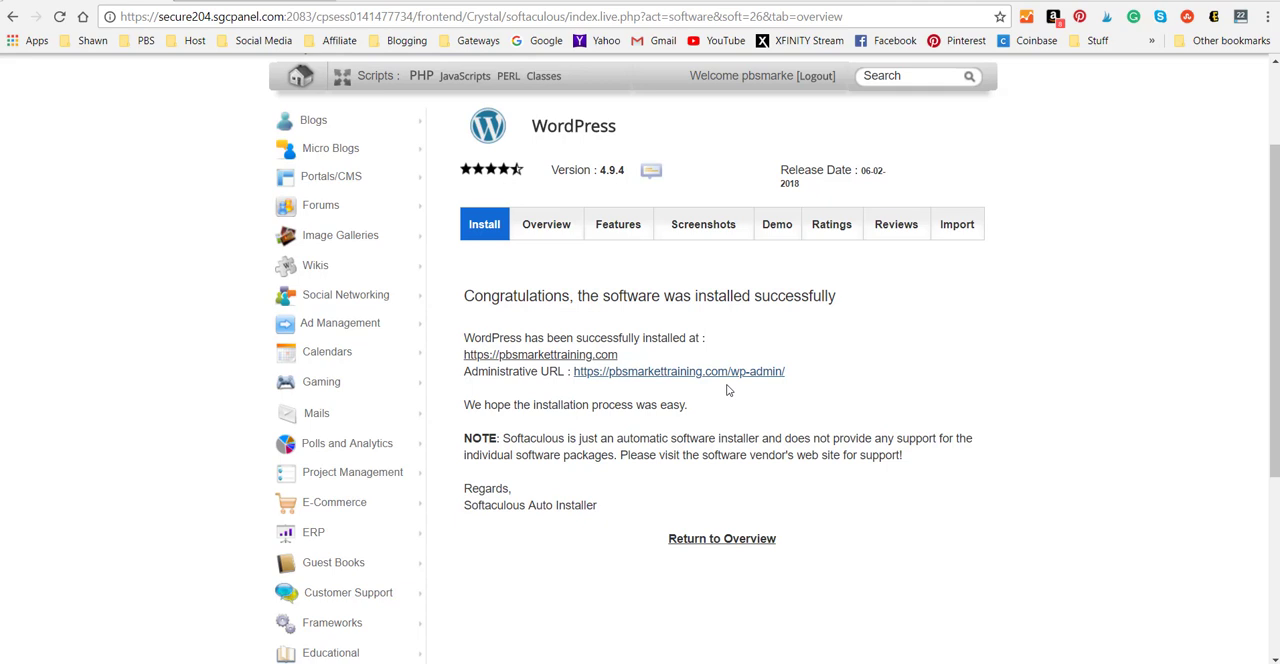
left_click(648, 375)
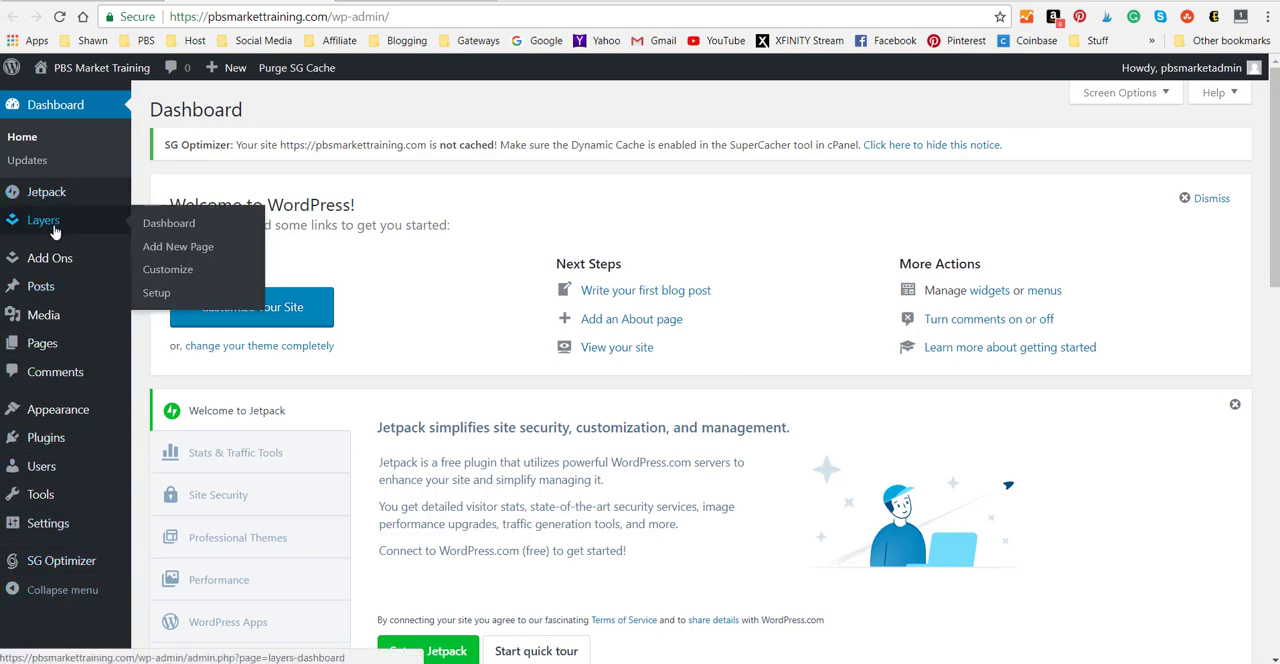
mouse_move(45, 295)
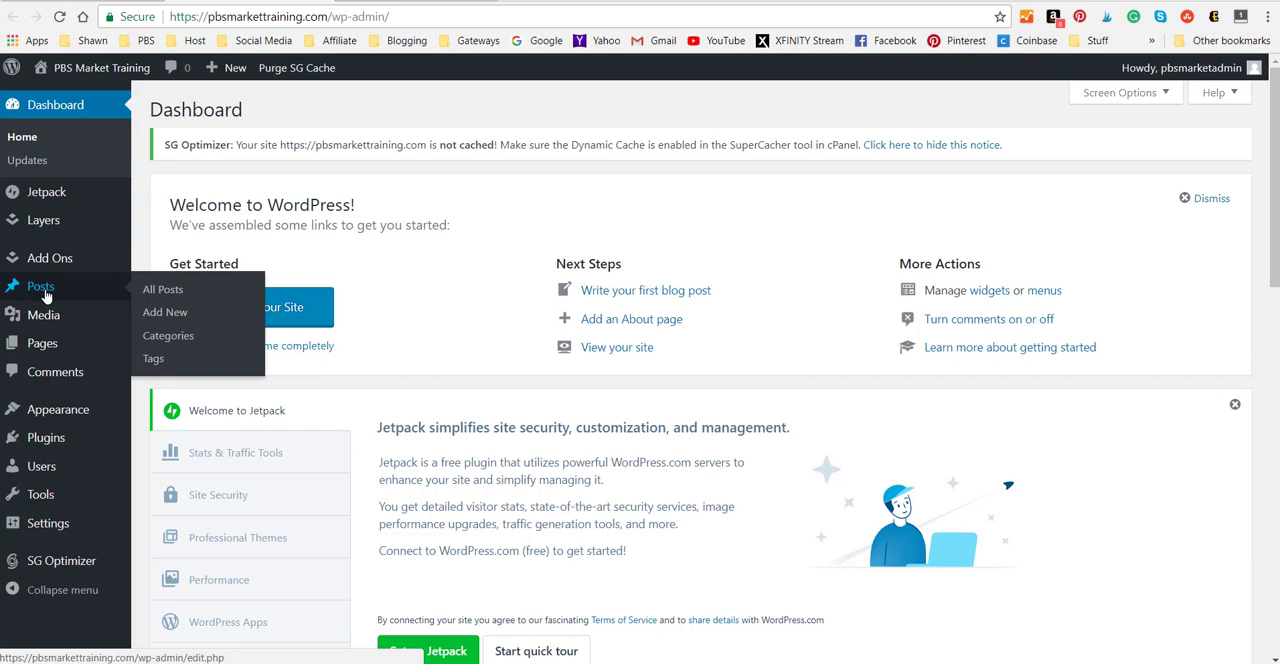
mouse_move(41, 358)
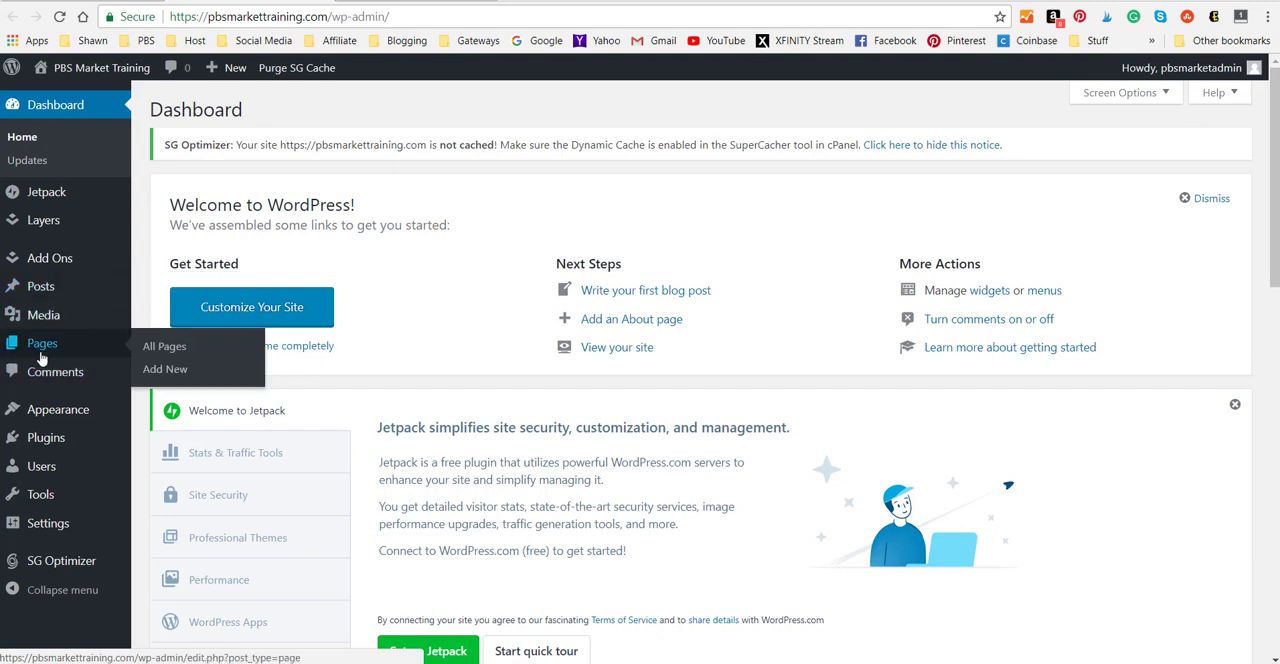
mouse_move(49, 414)
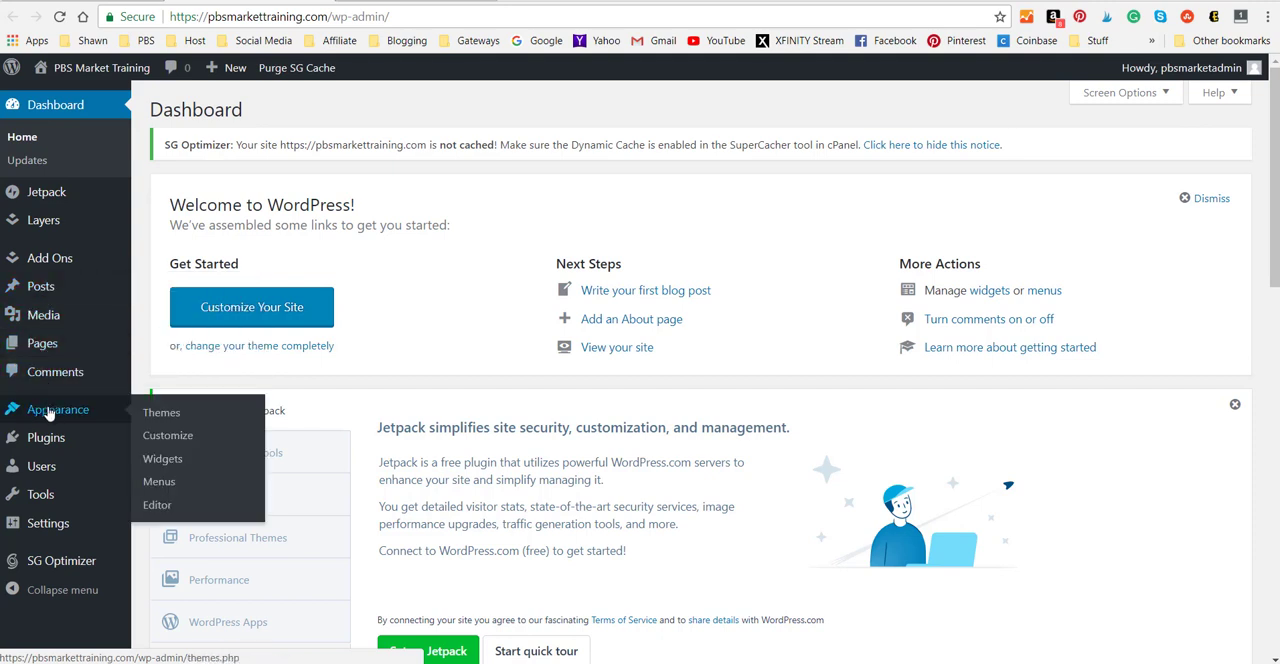
mouse_move(45, 448)
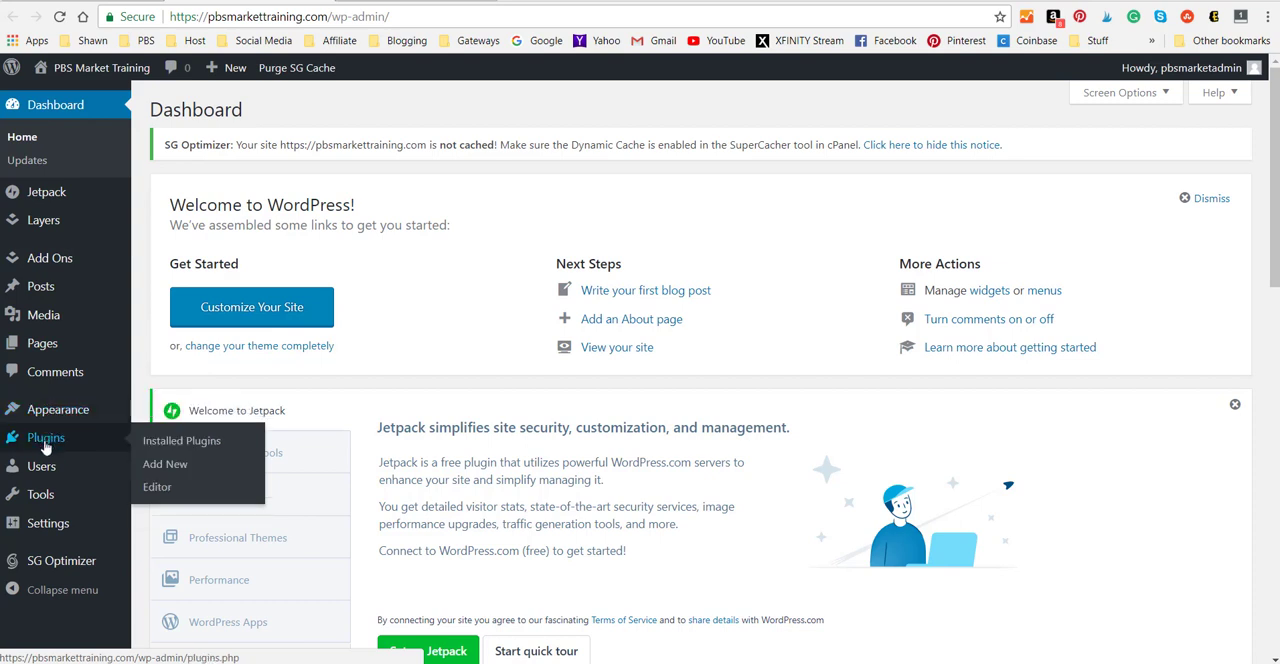
mouse_move(68, 528)
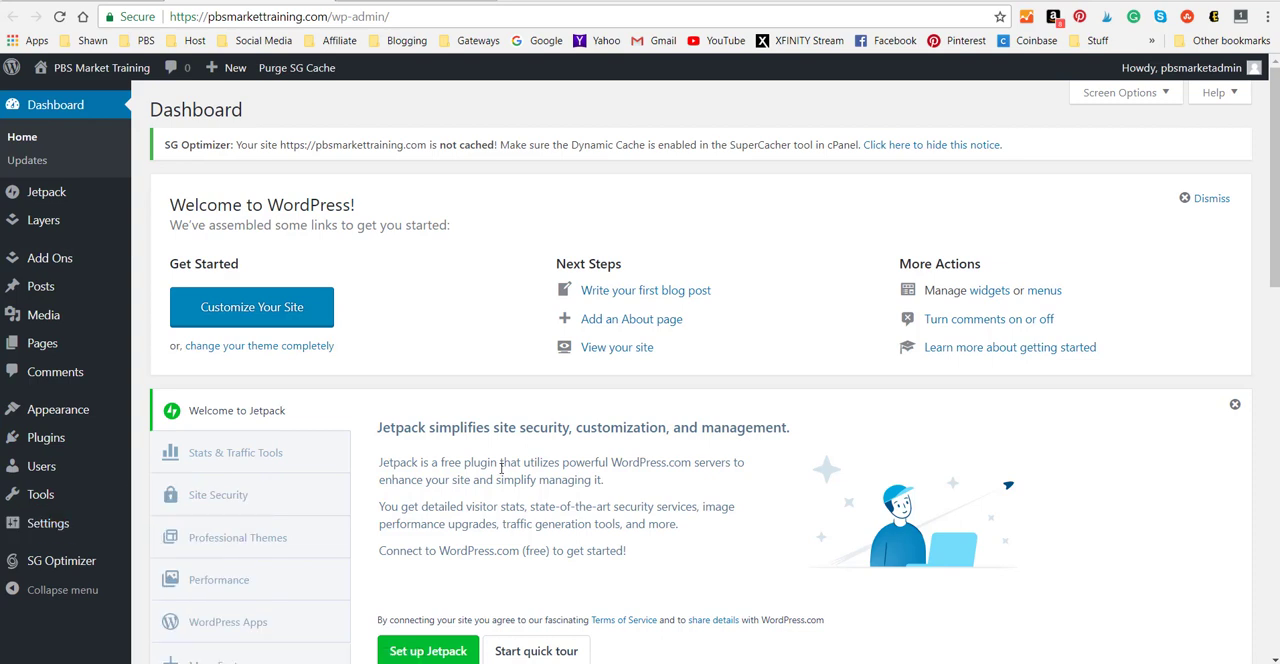
Browse the WordPress.org themes from the dashboard's theme change option, and install and preview Business A Spa.
left_click(286, 350)
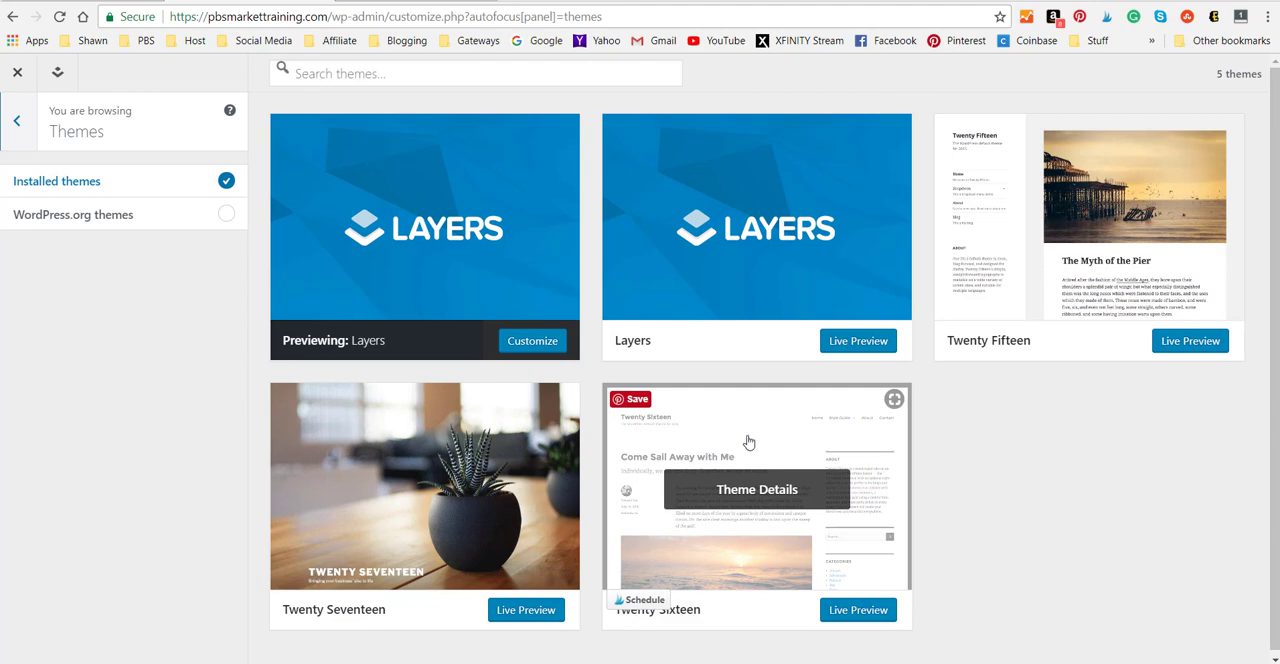
left_click(224, 218)
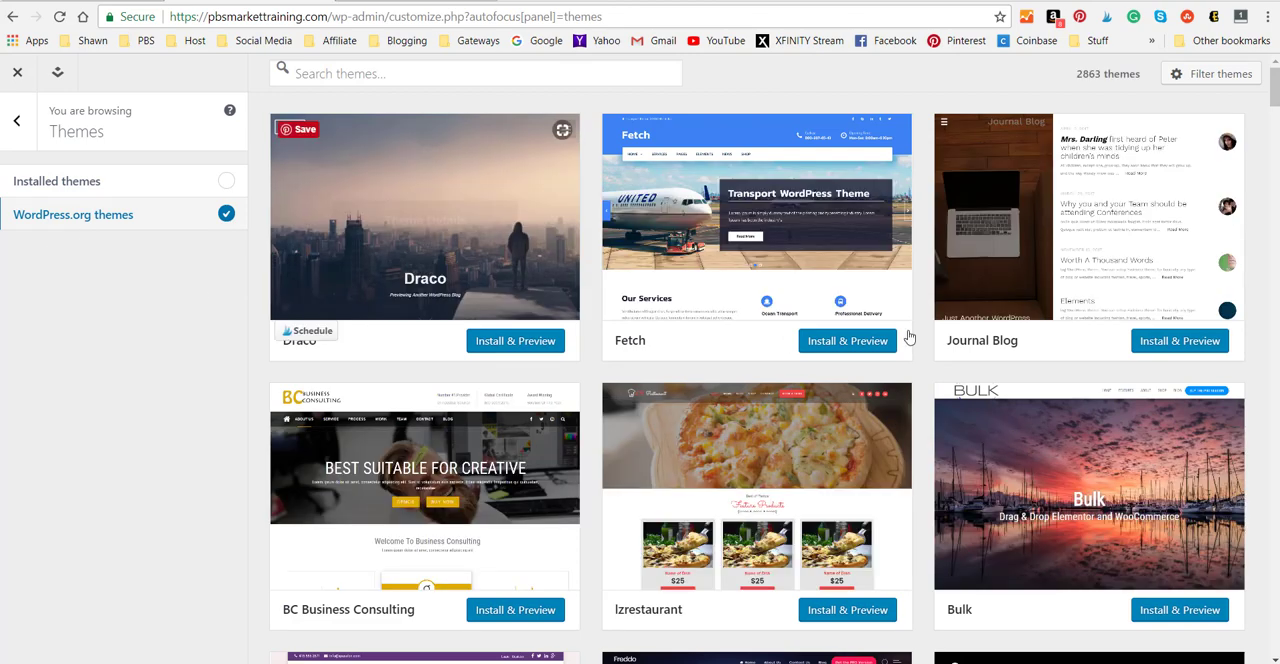
scroll(814, 279, "down", 2)
scroll(814, 282, "down", 1)
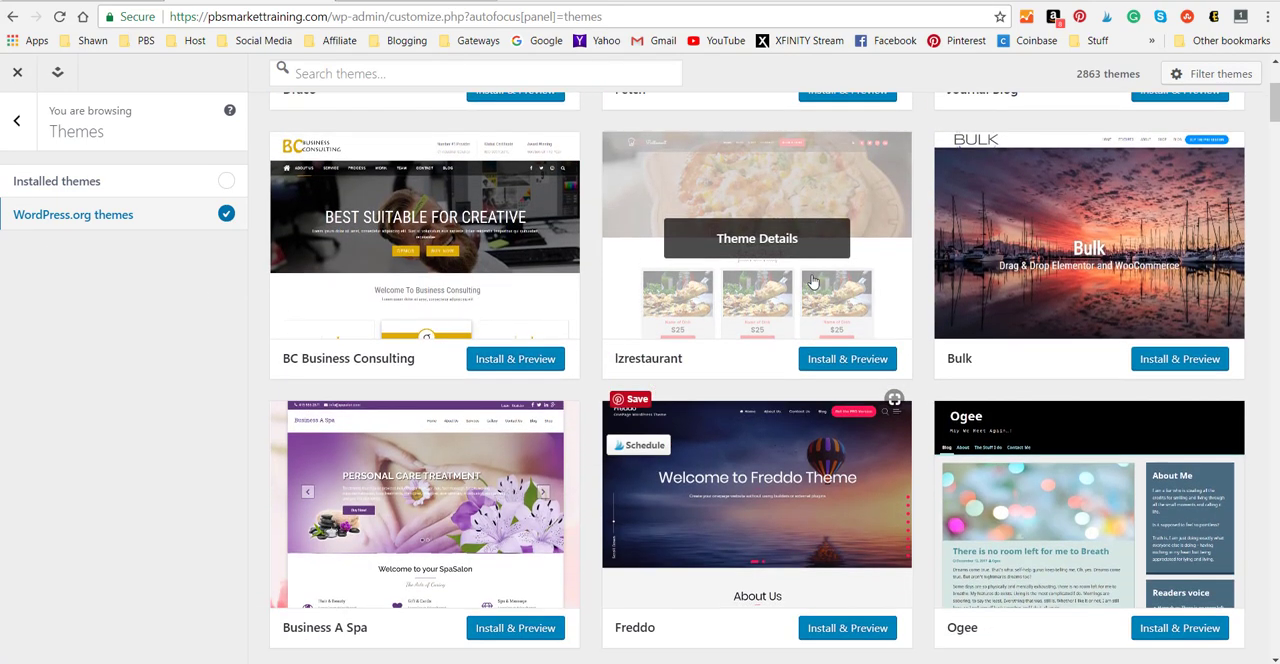
scroll(814, 282, "down", 2)
scroll(928, 287, "down", 2)
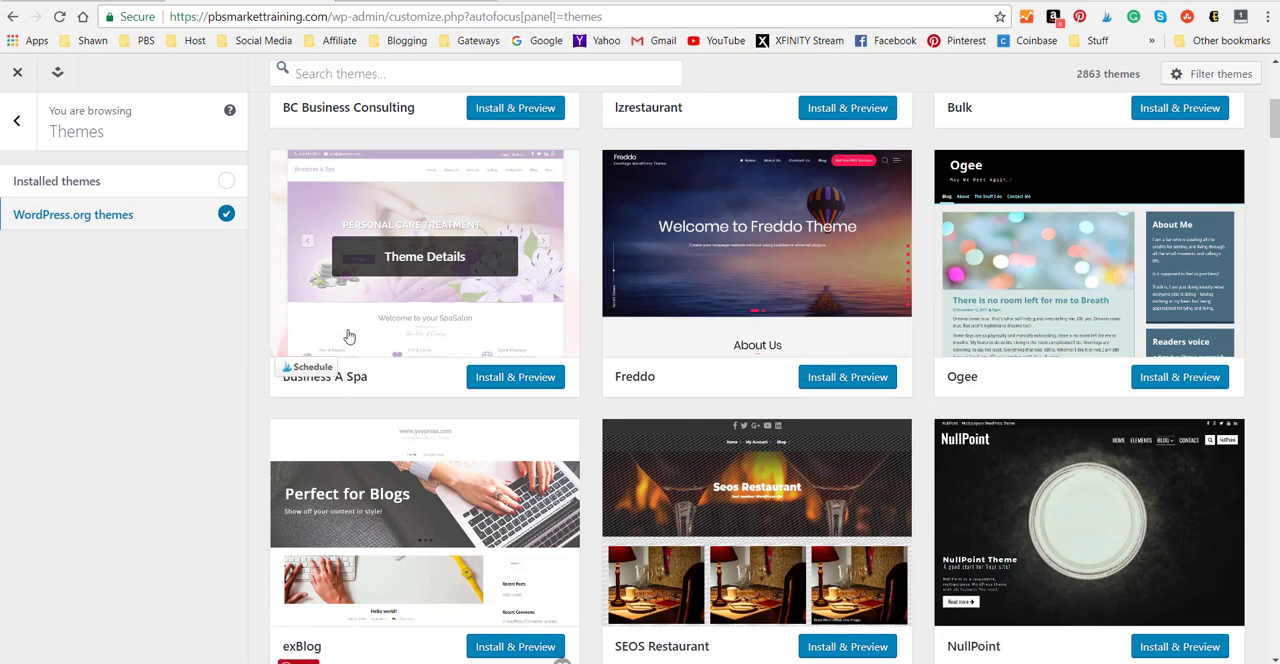
left_click(503, 384)
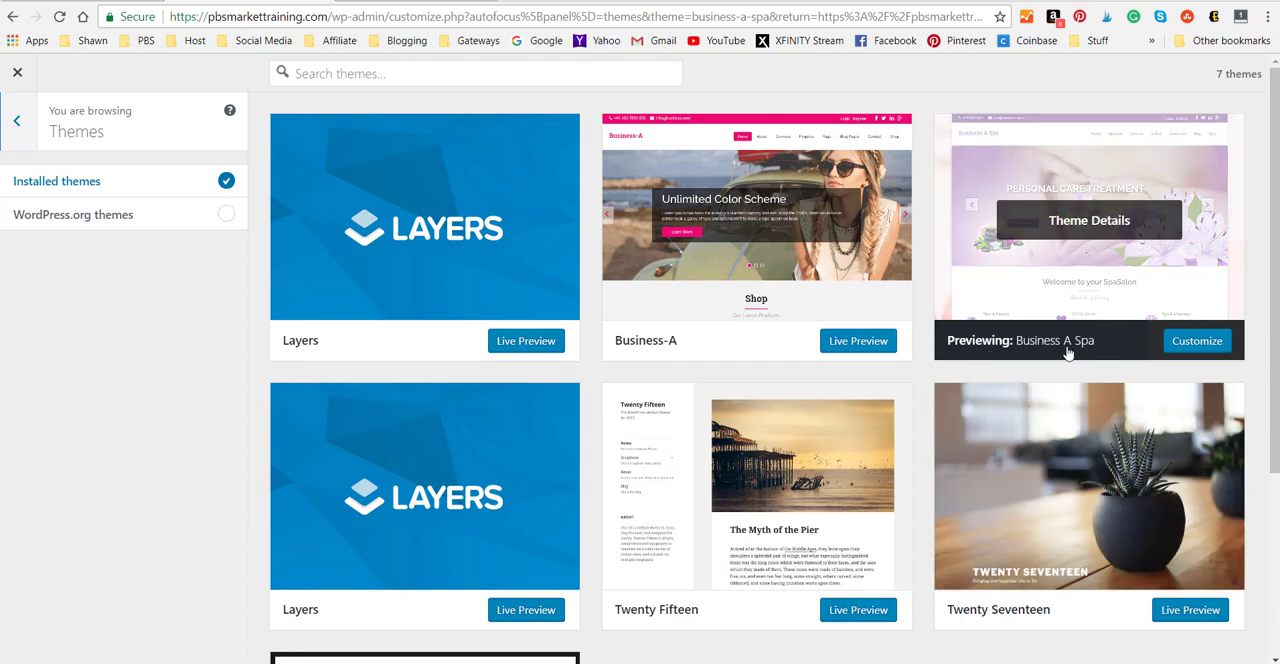
View the customization options for the Business A Spa theme, and return to the dashboard without activating it.
left_click(1199, 345)
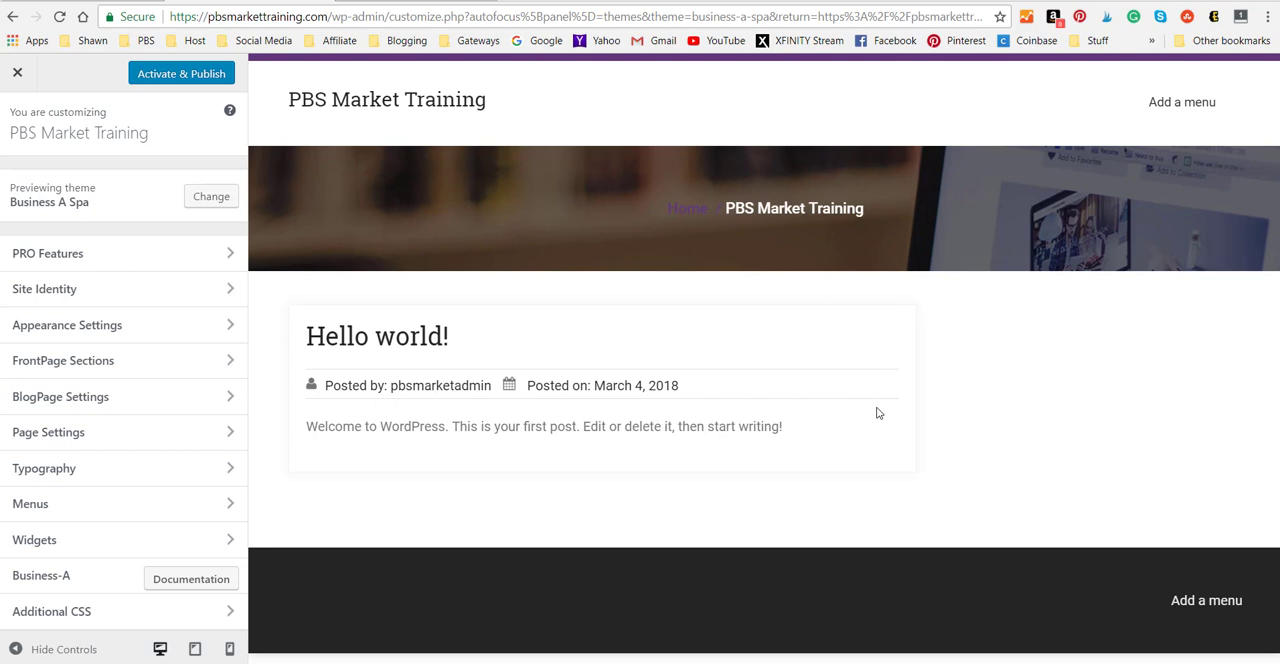
left_click(18, 76)
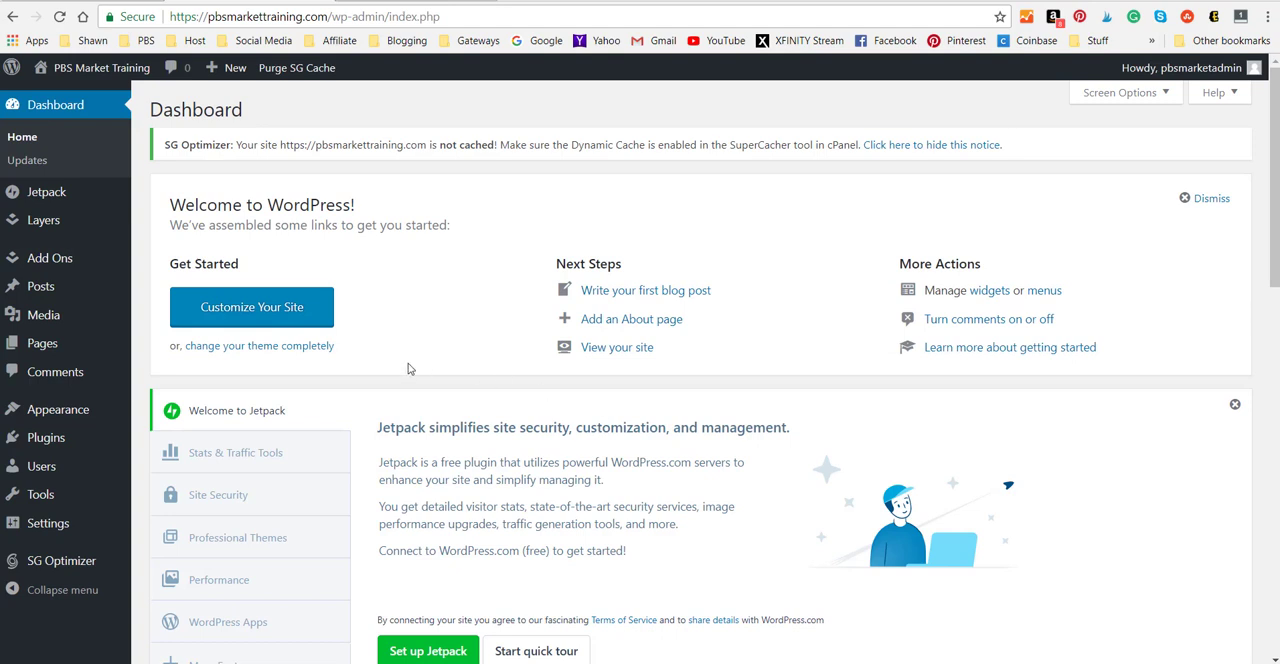
Set the permalink structure to Post name and save the changes.
mouse_move(42, 531)
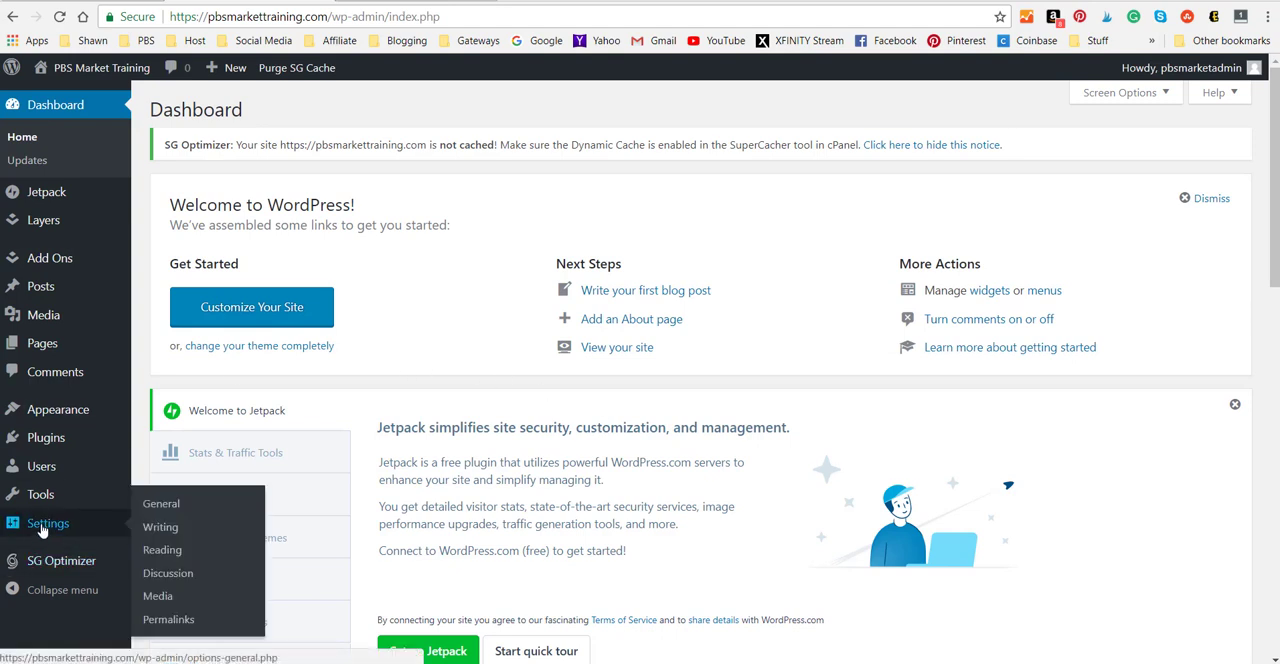
left_click(170, 621)
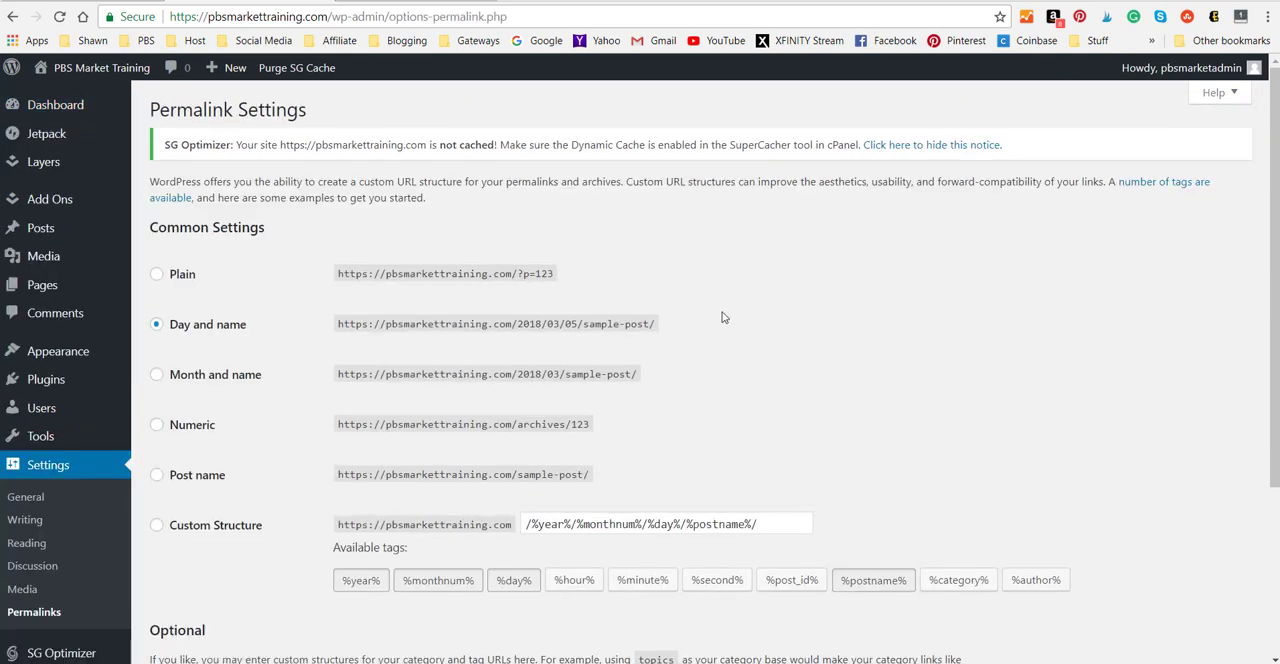
left_click(156, 480)
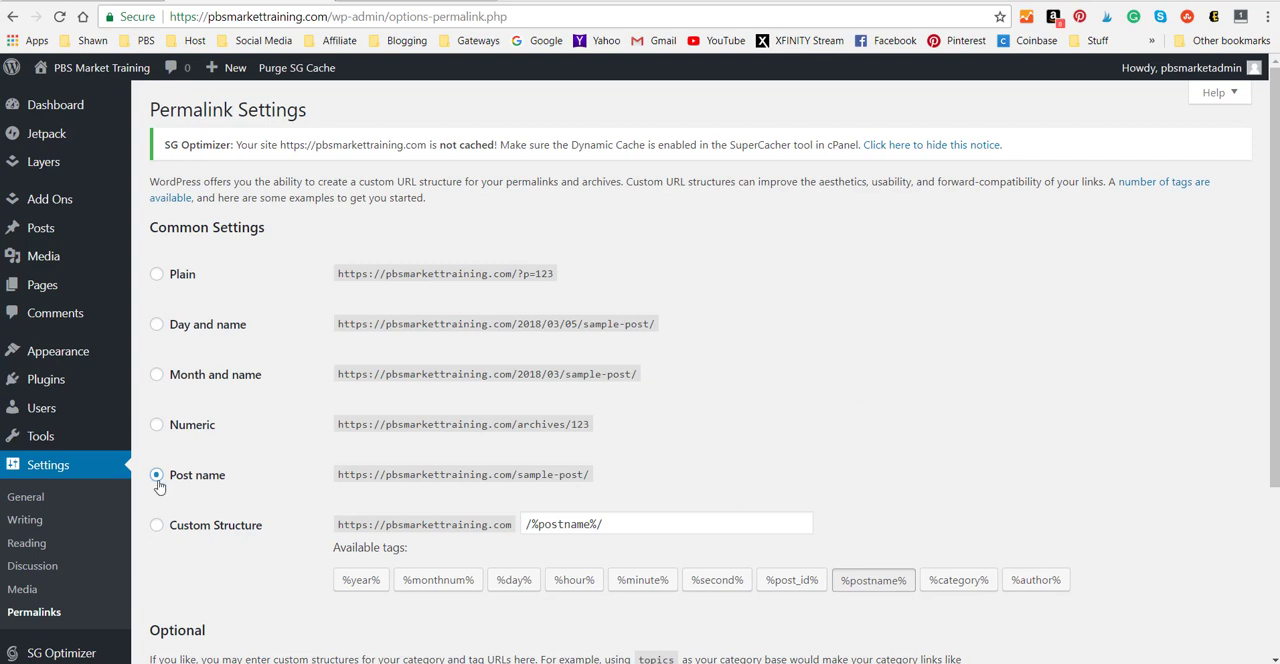
scroll(990, 348, "down", 3)
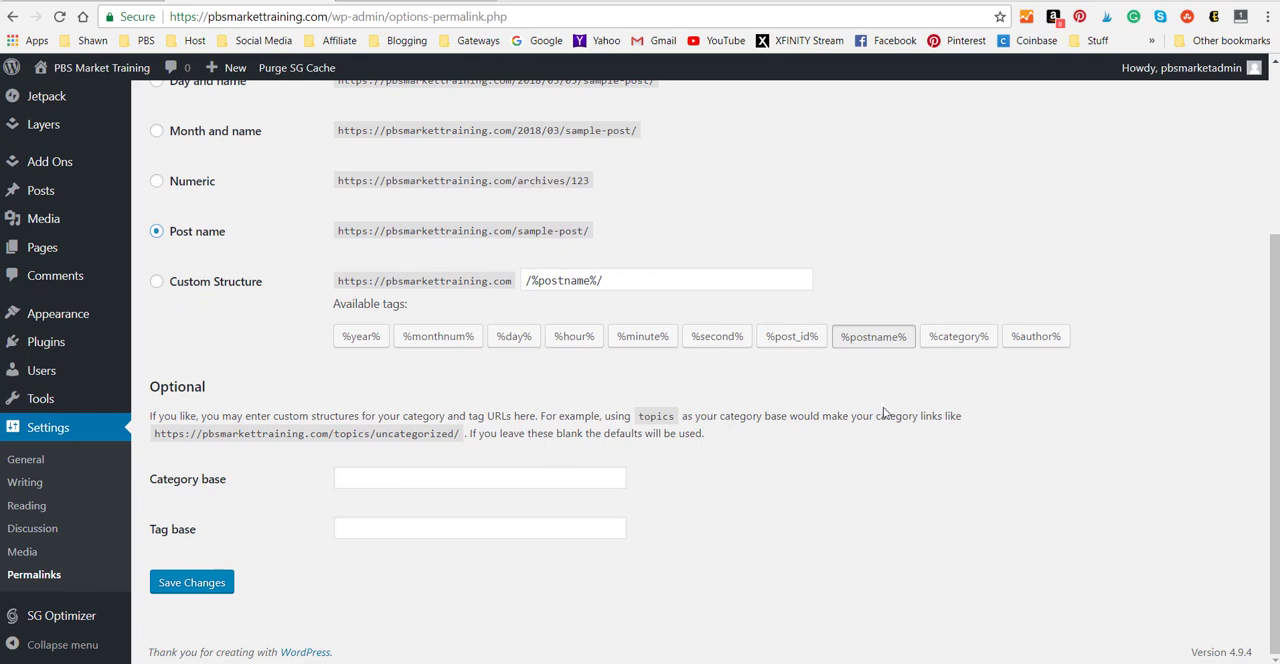
left_click(200, 584)
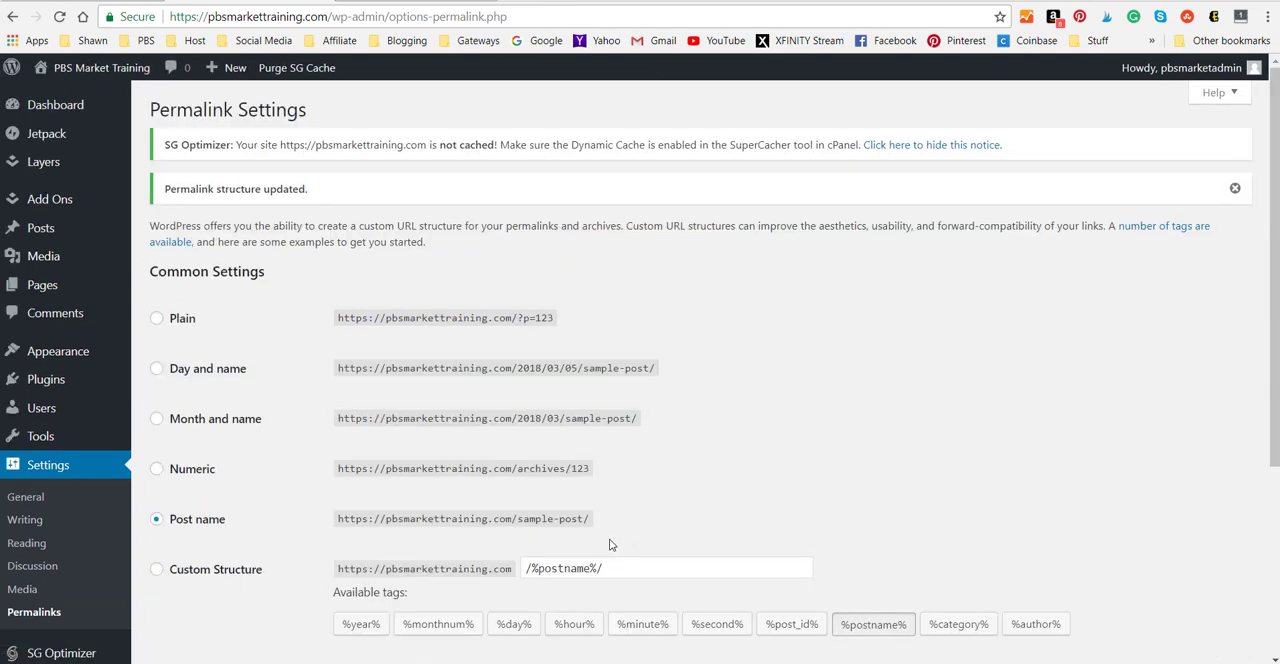
Set the site's timezone to New York in the general settings.
left_click(20, 498)
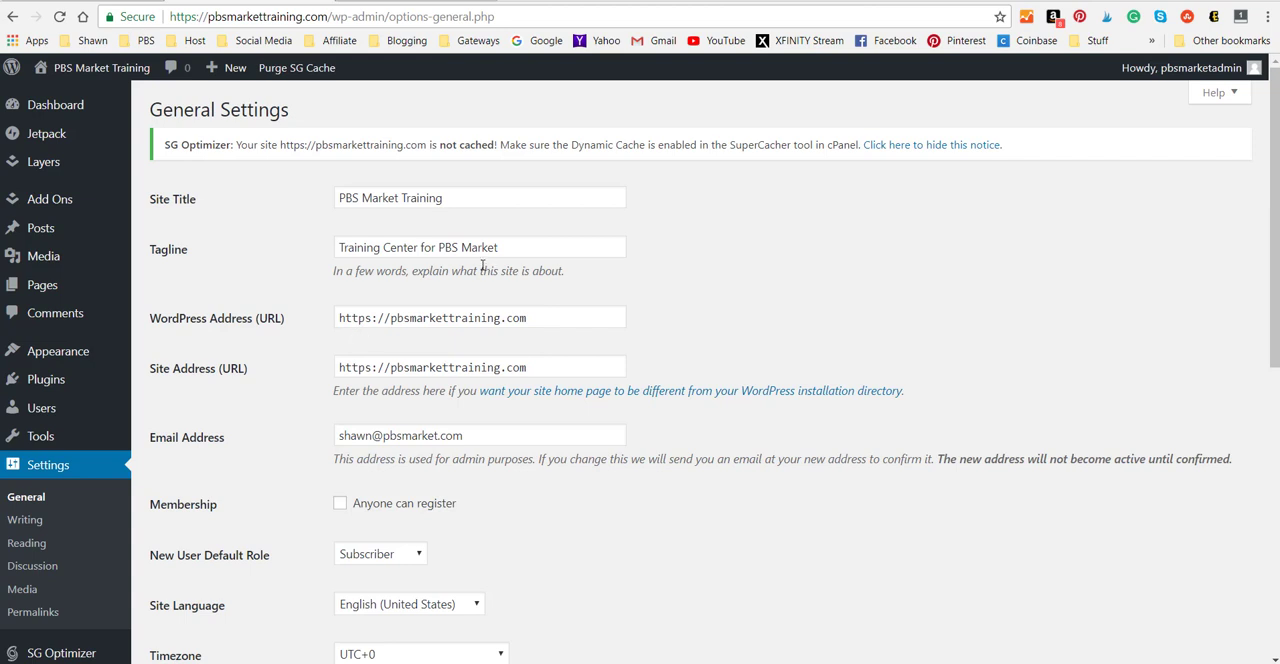
scroll(400, 330, "down", 1)
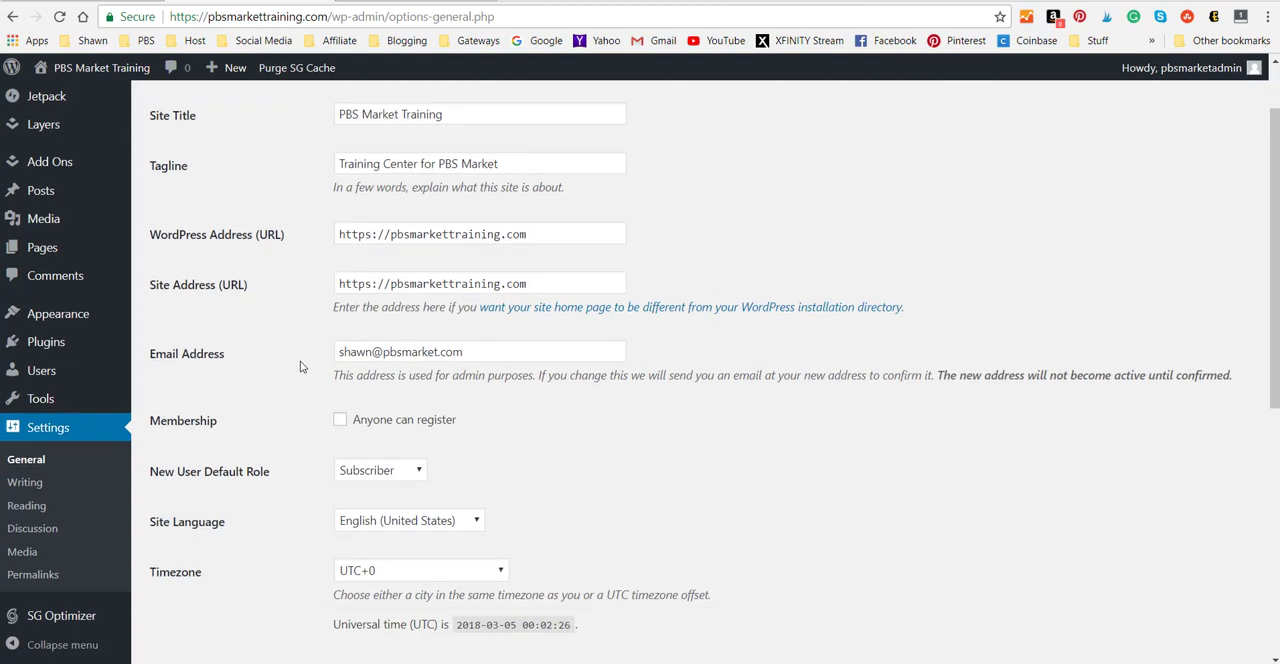
scroll(553, 368, "down", 2)
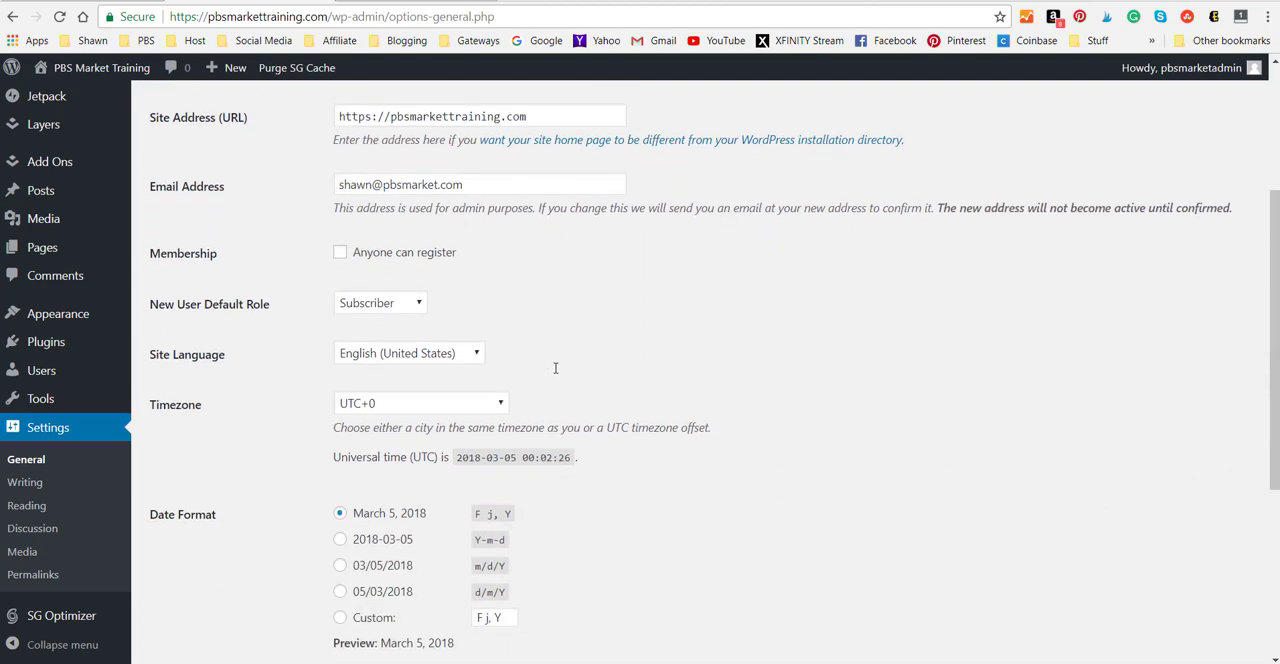
scroll(555, 368, "down", 1)
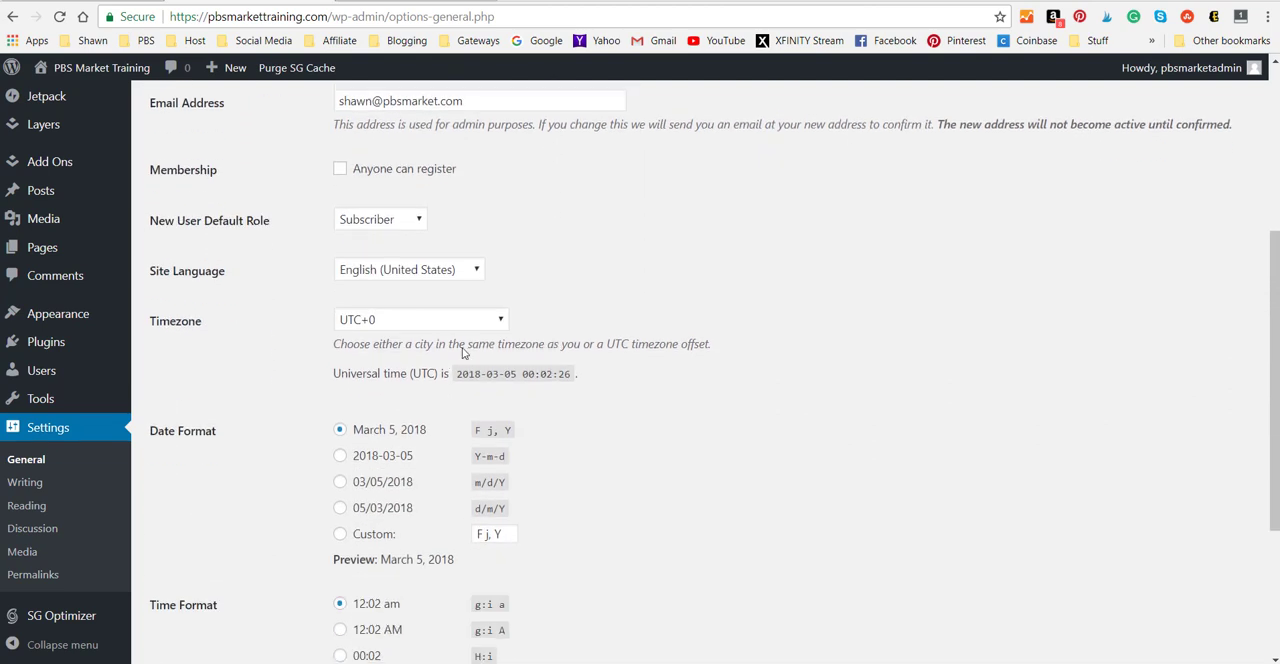
left_click(500, 322)
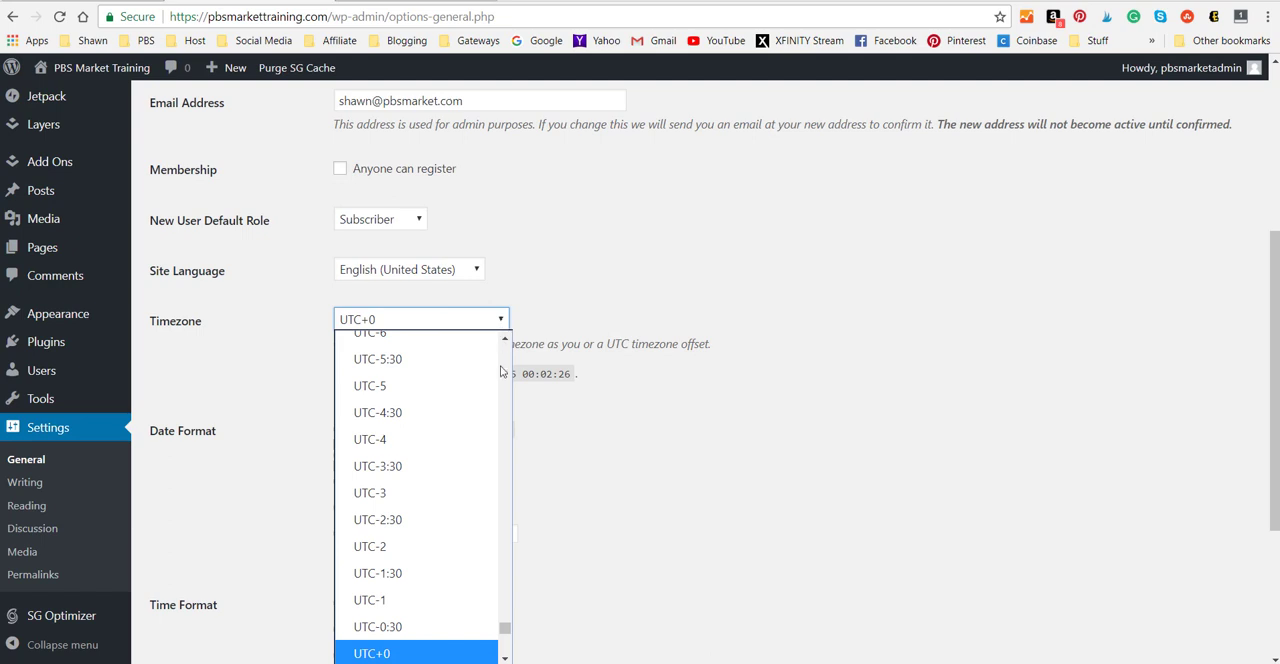
scroll(440, 490, "down", 8)
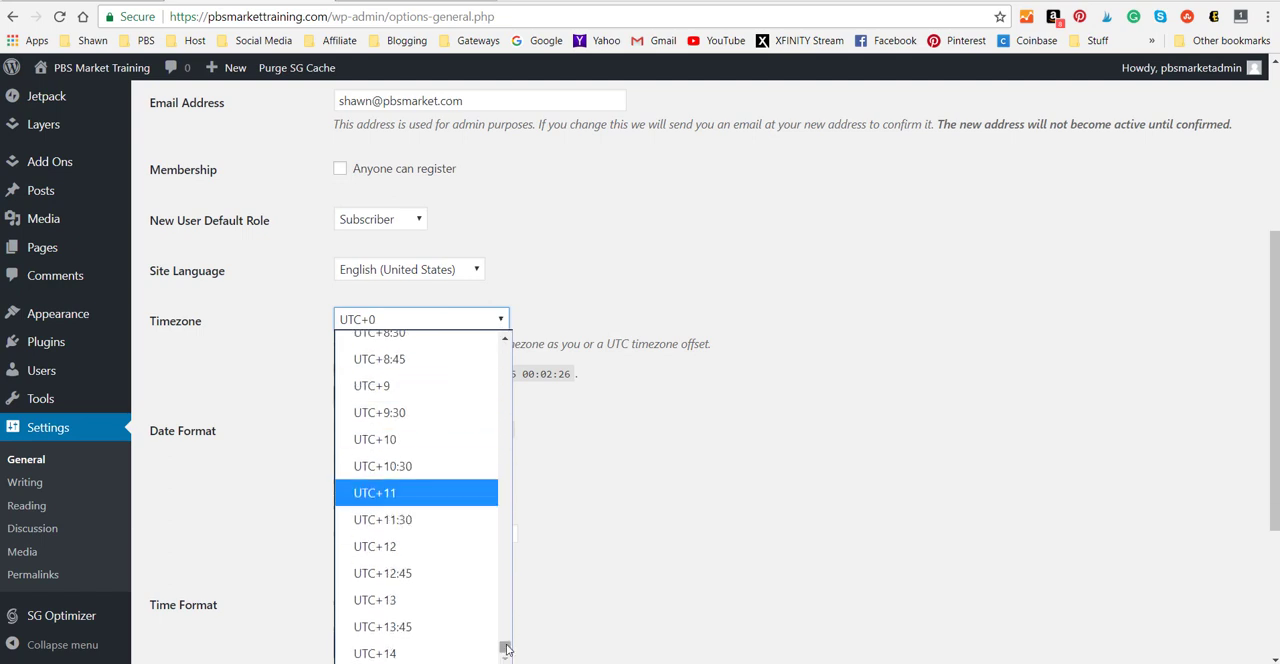
left_click_drag(506, 648, 510, 311)
key("n")
key("e")
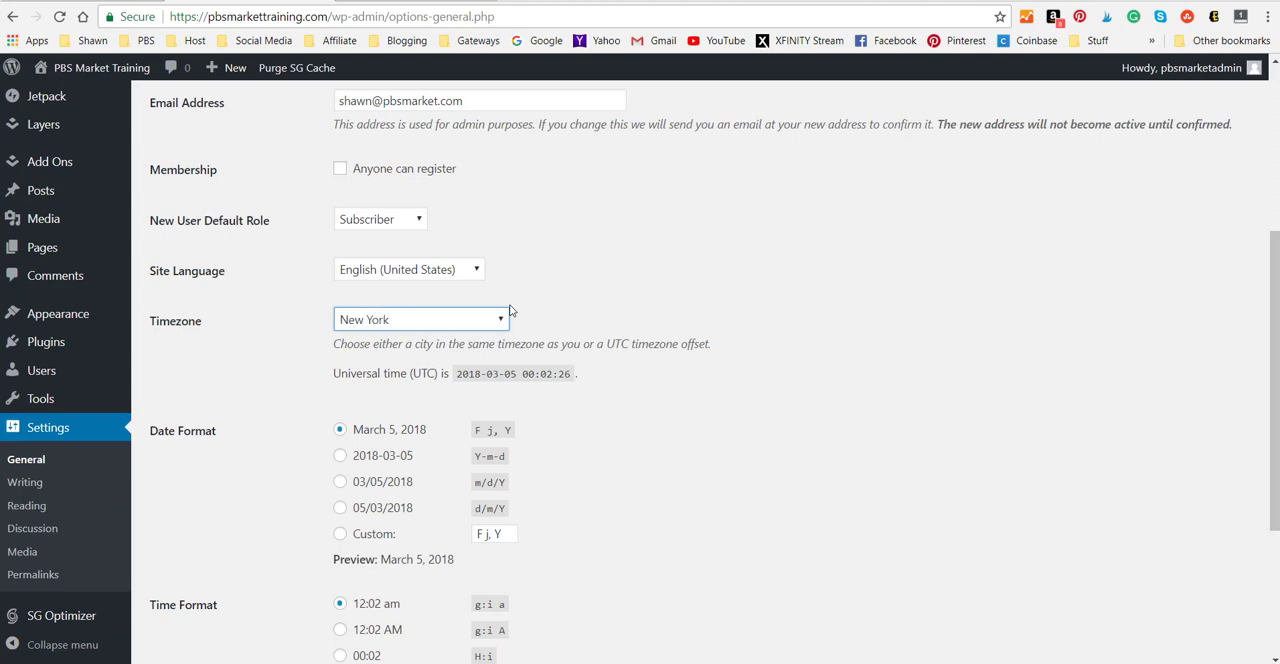
left_click(600, 296)
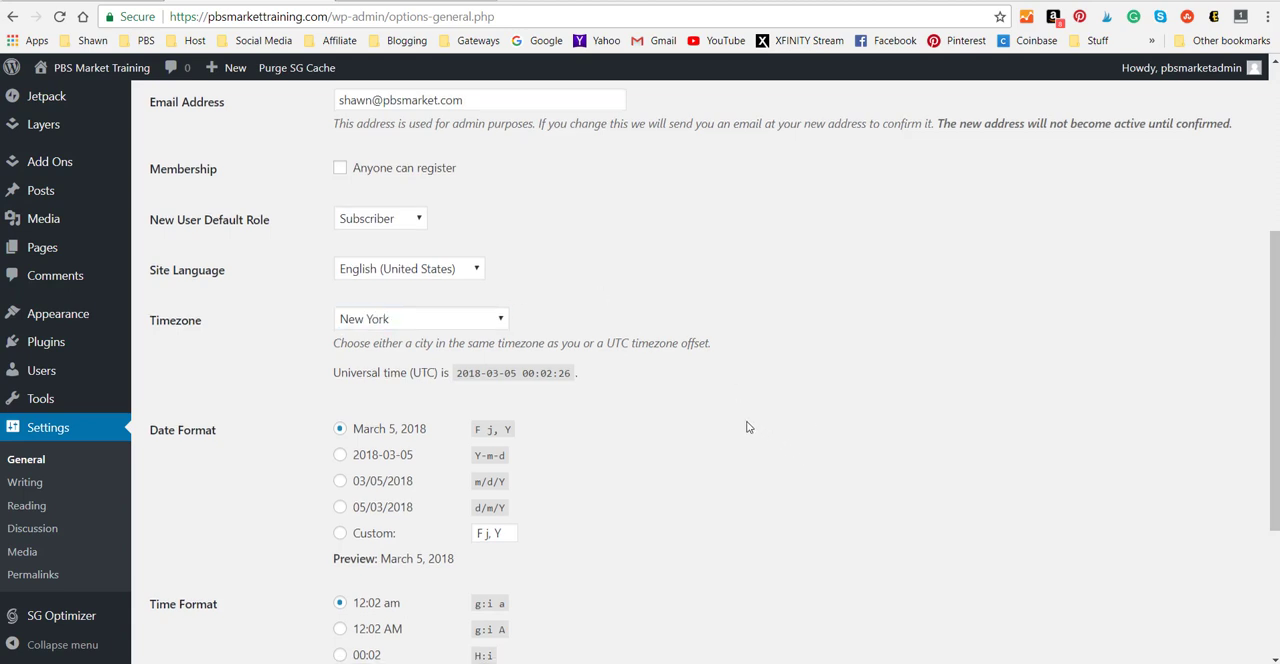
Set the time format to g:i A with uppercase AM/PM, save the general settings, and return to the dashboard.
scroll(746, 427, "down", 1)
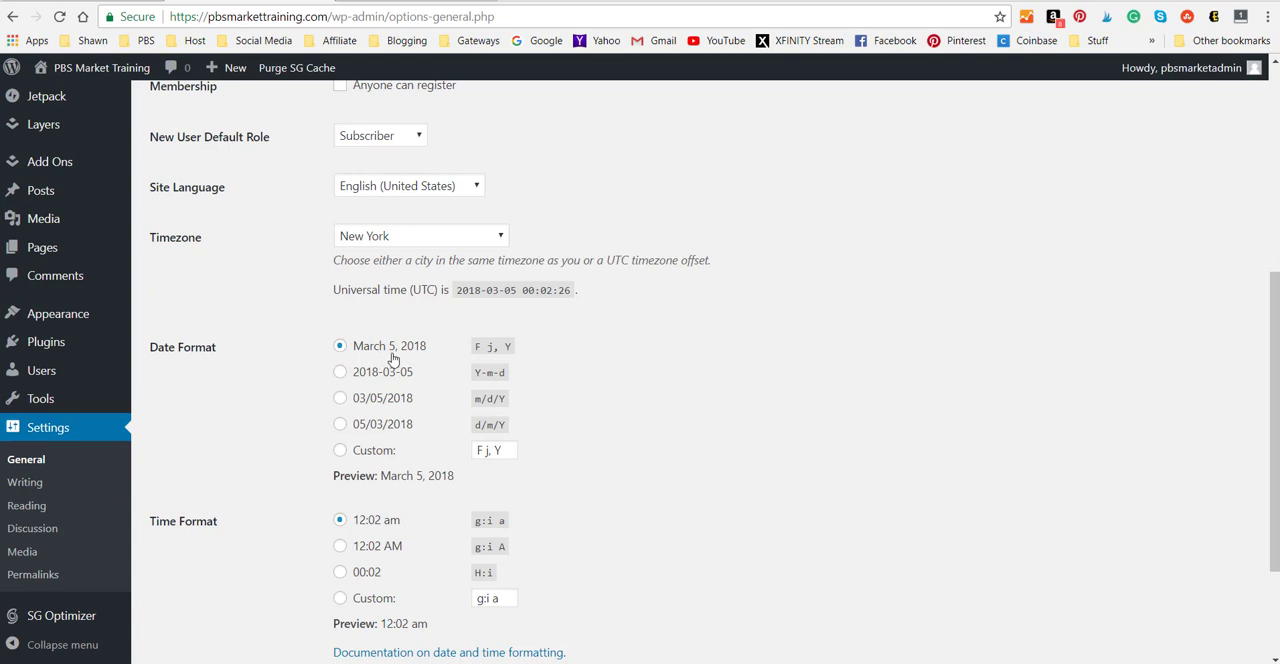
scroll(213, 545, "down", 1)
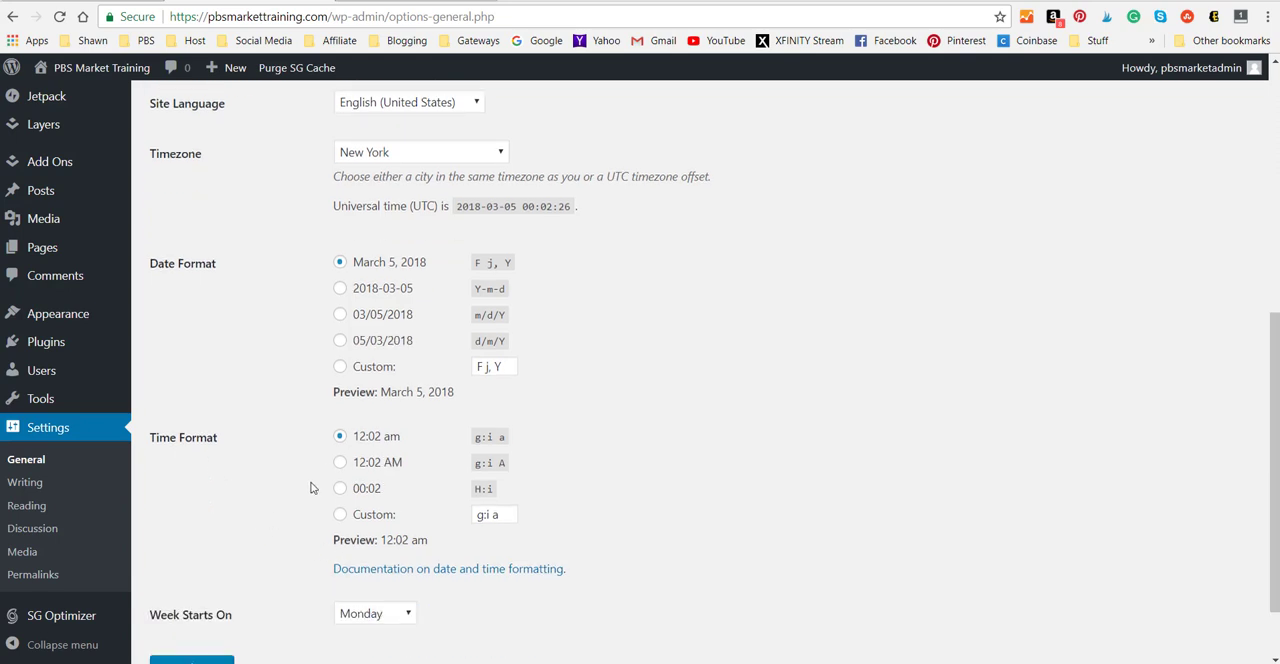
left_click(340, 463)
scroll(804, 466, "down", 1)
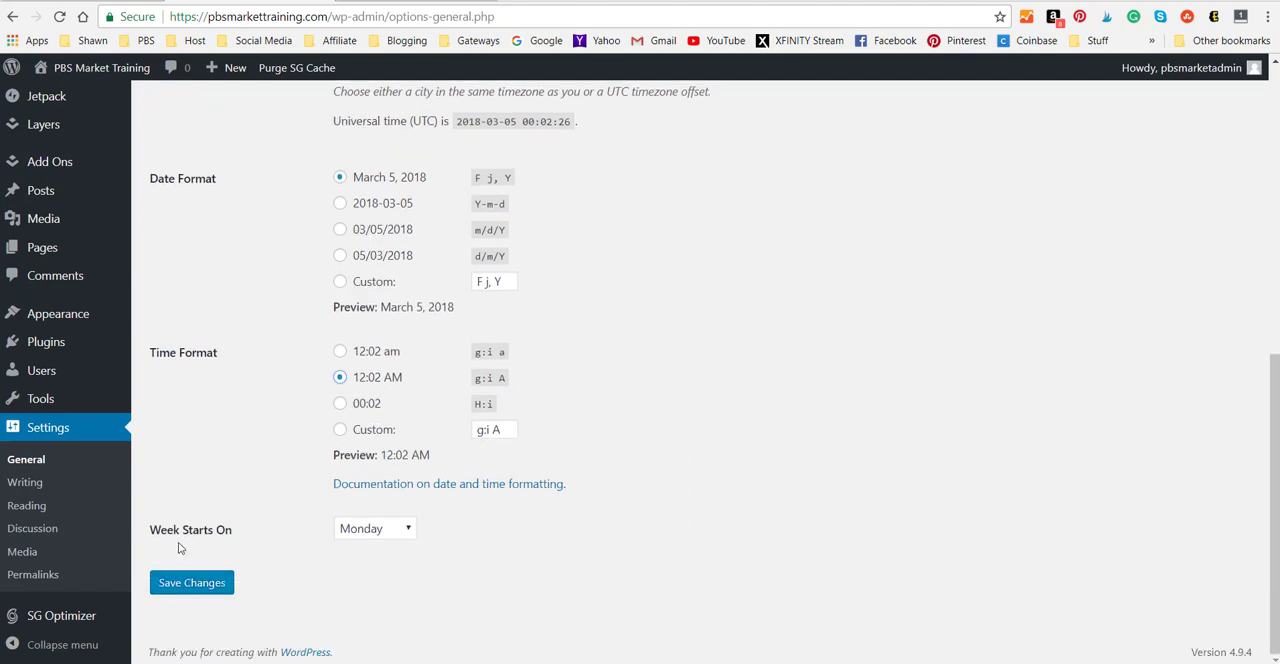
left_click(193, 584)
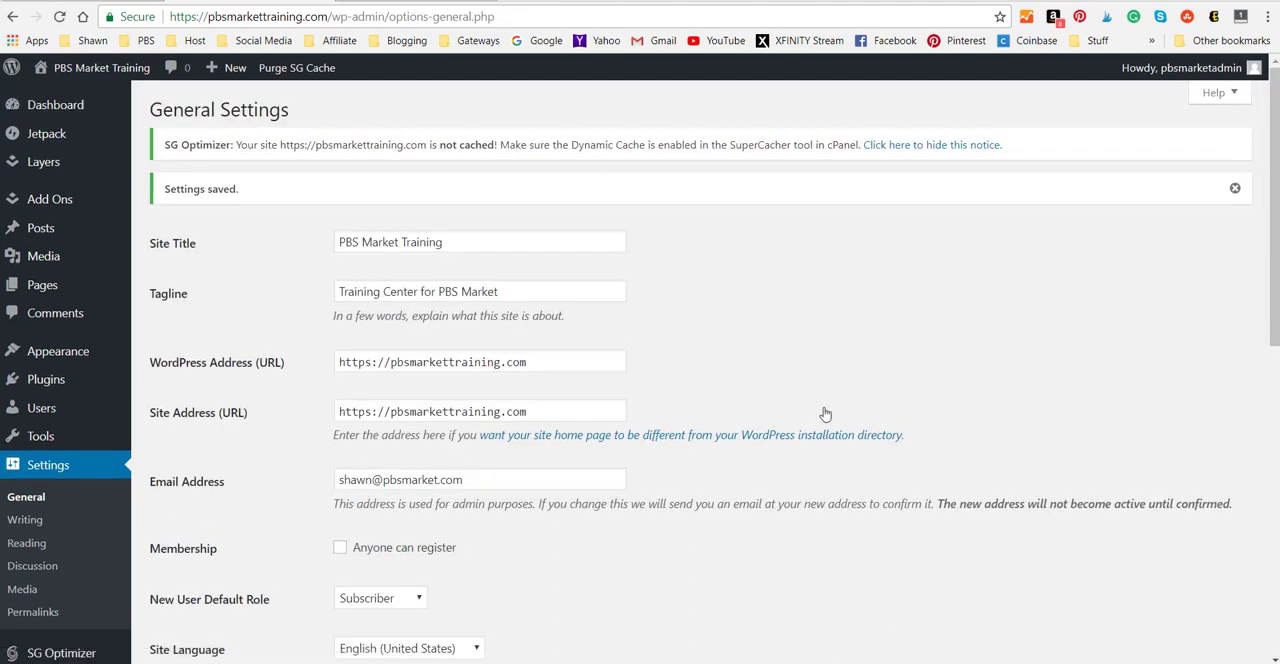
left_click(62, 118)
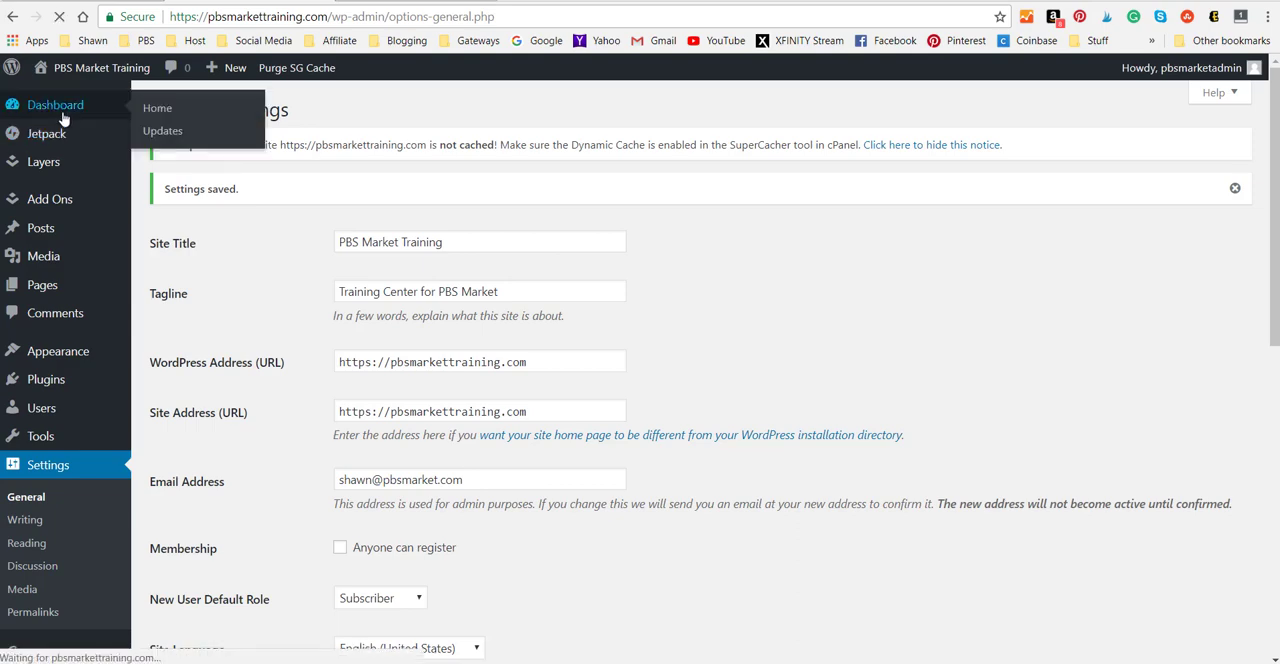